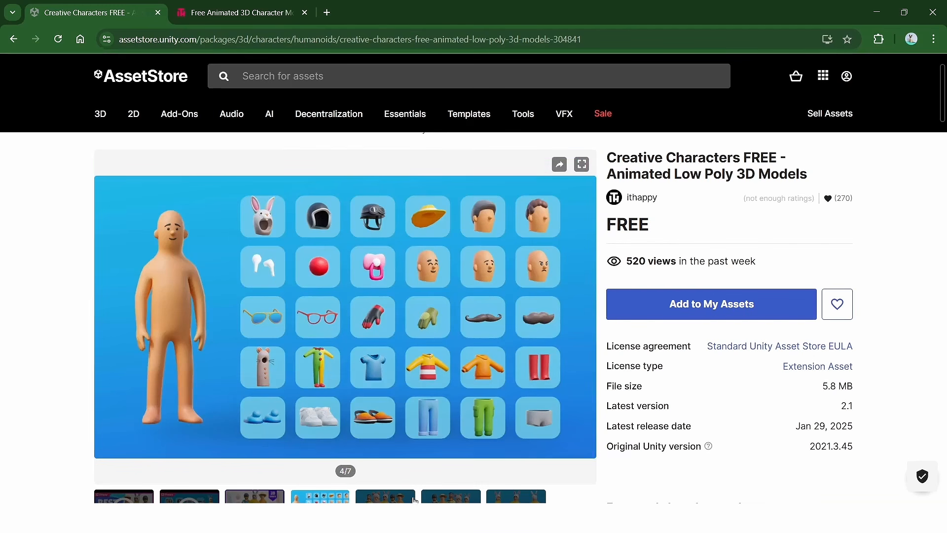
Step: Look through the remaining preview images of the Creative Characters FREE pack on the Unity Asset Store page
left_click(396, 499)
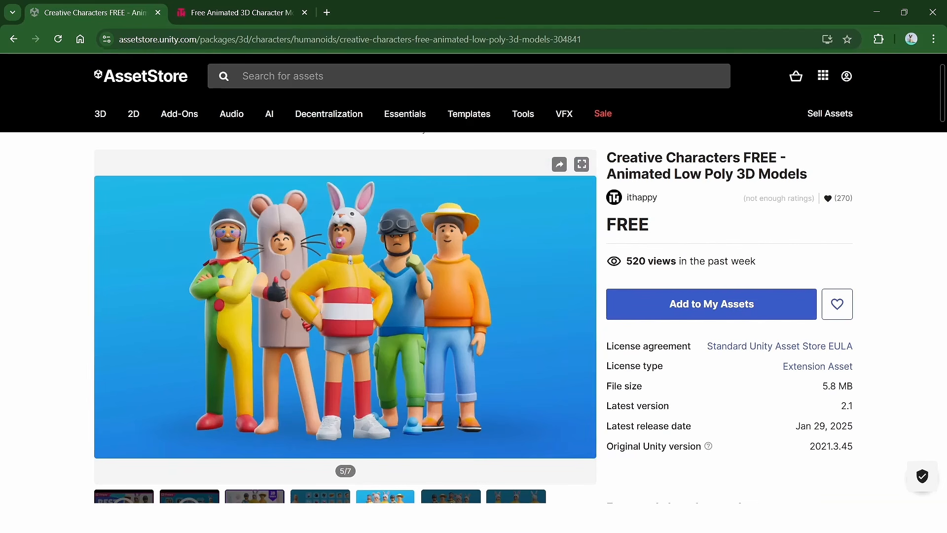
left_click(472, 499)
left_click(518, 499)
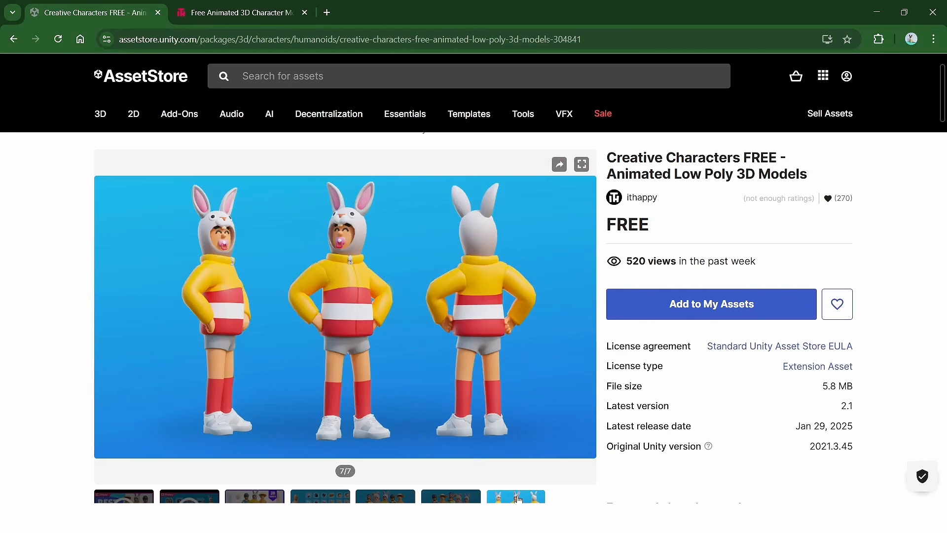
left_click(676, 300)
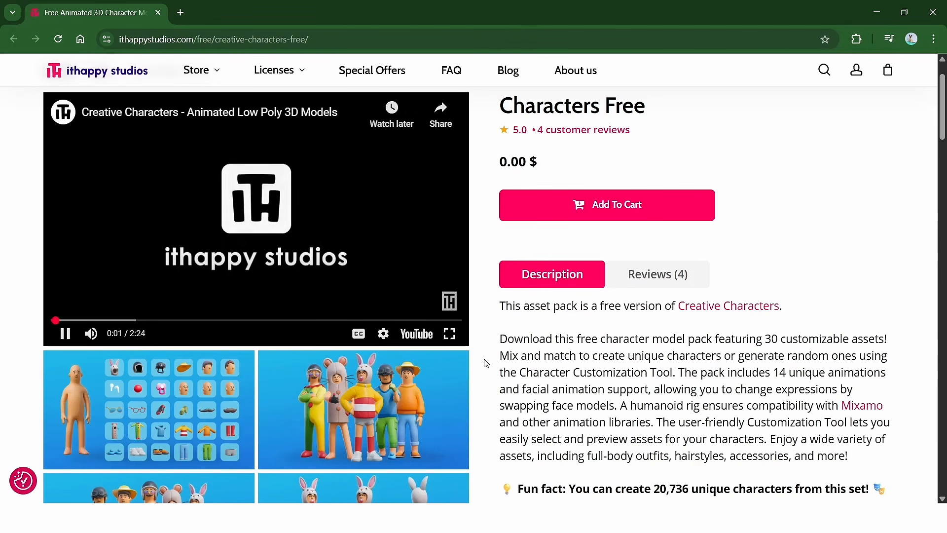
Step: Review the preview images and description of the Characters Free pack on the ithappy studios website
scroll(482, 360, "up", 1)
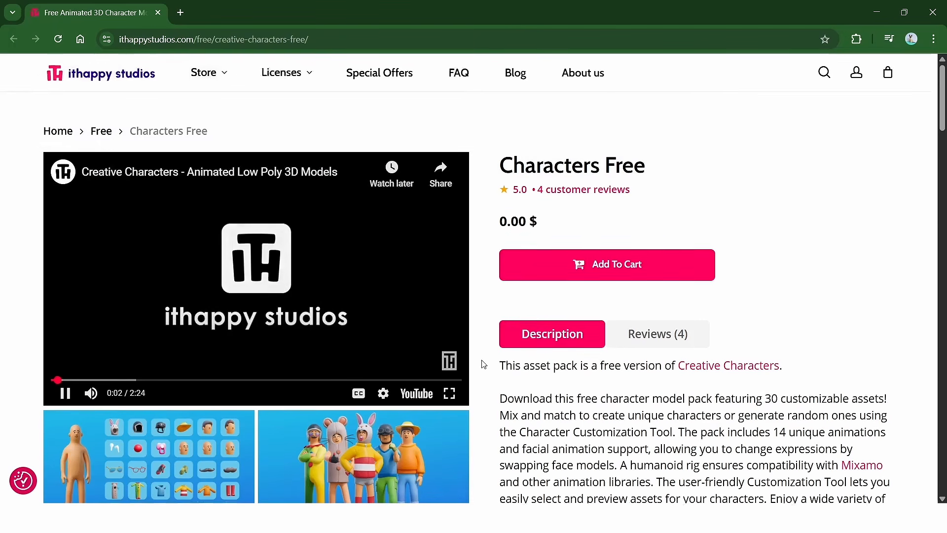
scroll(482, 360, "down", 1)
scroll(484, 364, "down", 1)
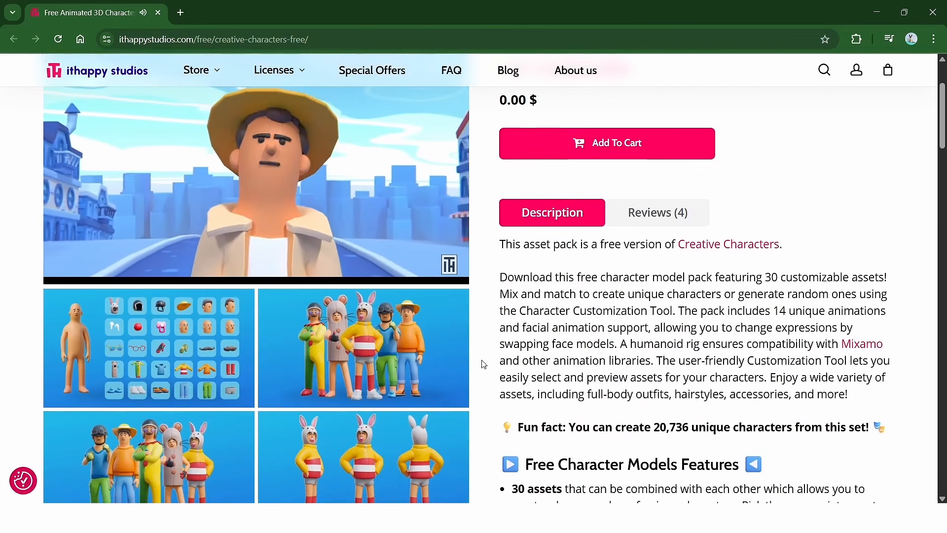
scroll(483, 364, "down", 5)
scroll(484, 364, "down", 3)
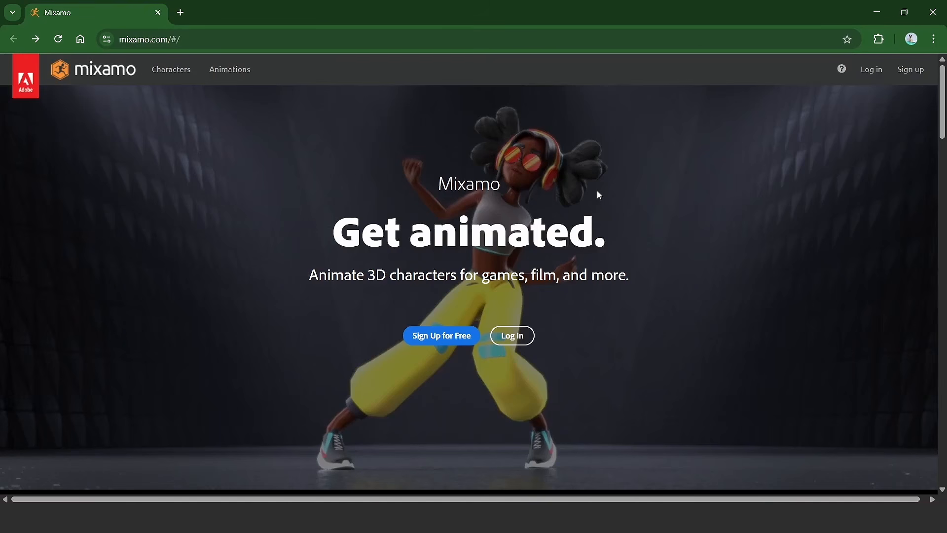
Step: Look over the Mixamo home page and its sections on ready-to-use characters and animations
left_click(191, 39)
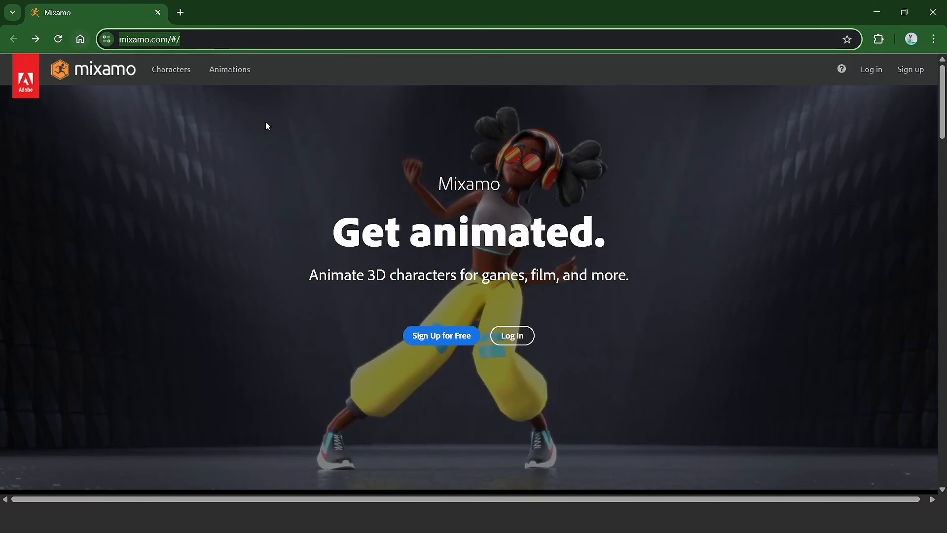
left_click(538, 171)
scroll(604, 212, "down", 10)
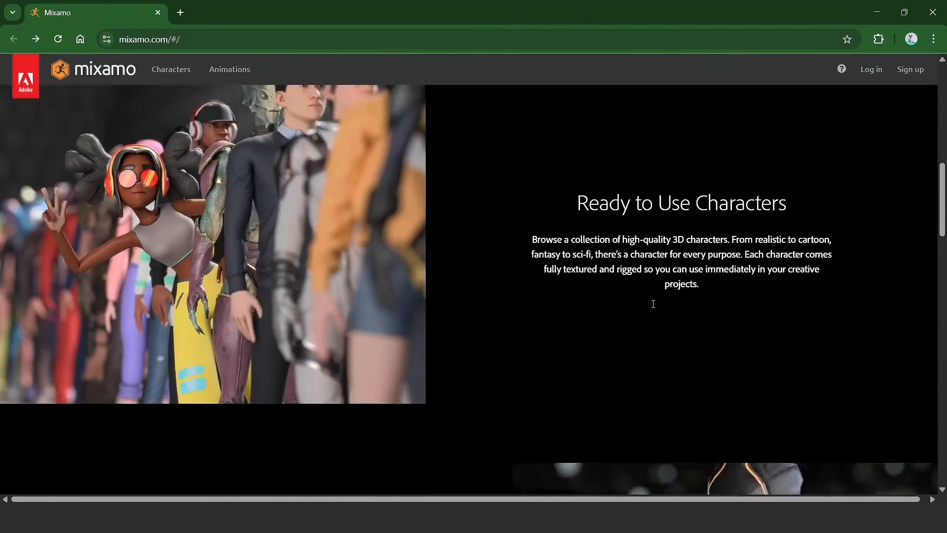
scroll(654, 304, "down", 20)
scroll(359, 208, "up", 6)
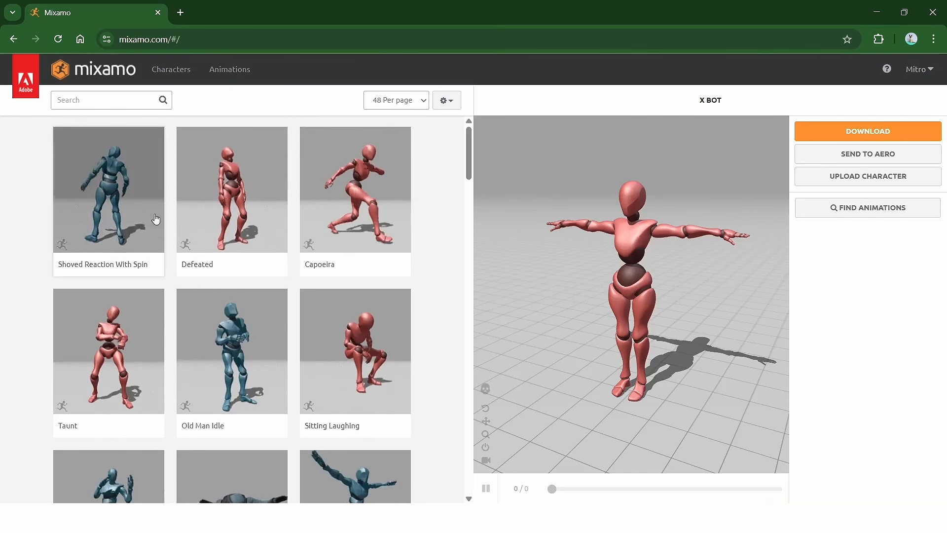
Step: Browse the Mixamo animation library and preview Female Dynamic Pose and Sitting Clap on the X Bot character
scroll(227, 328, "down", 5)
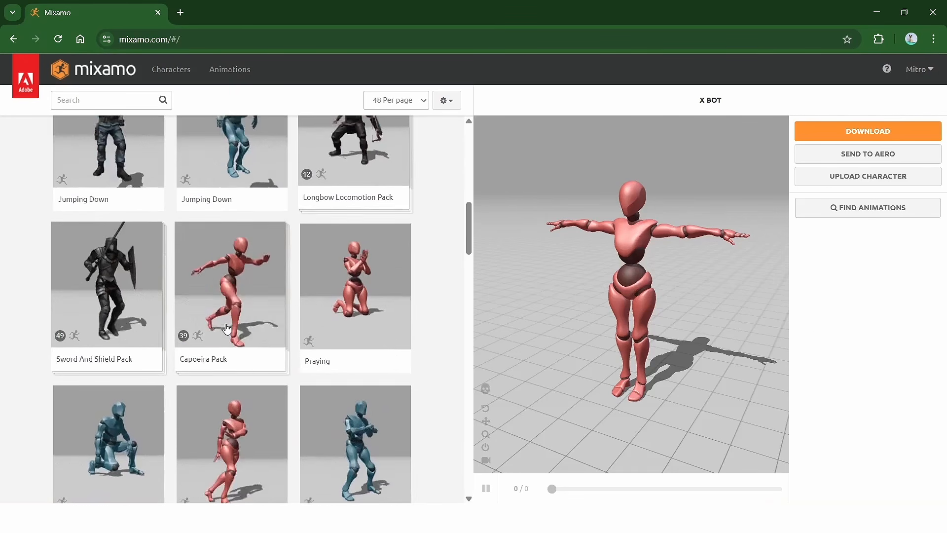
scroll(227, 328, "down", 20)
scroll(234, 346, "up", 3)
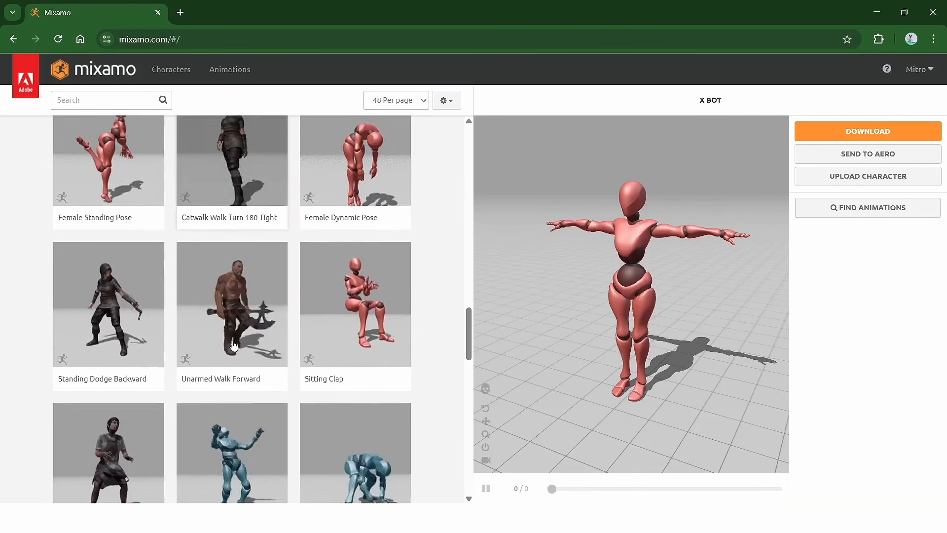
scroll(362, 233, "up", 1)
left_click(354, 164)
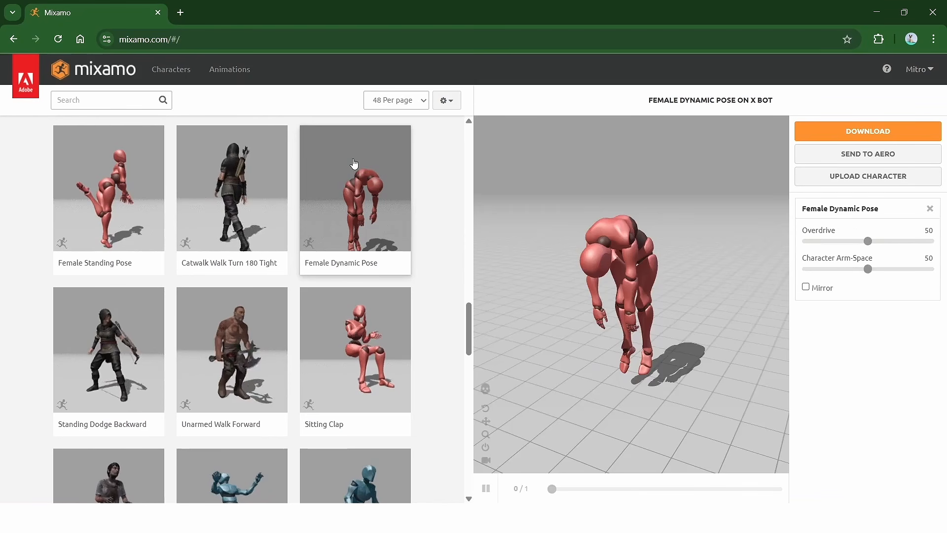
left_click(328, 360)
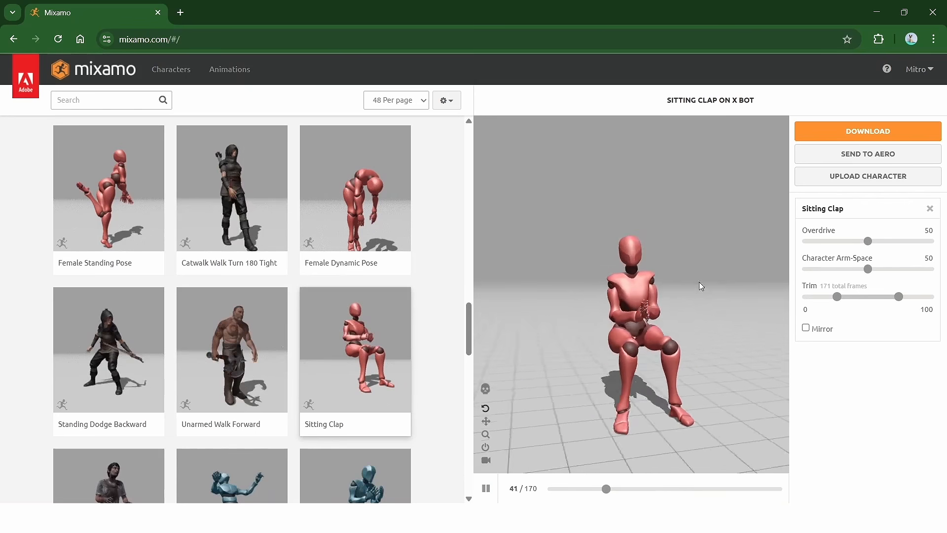
scroll(378, 264, "down", 5)
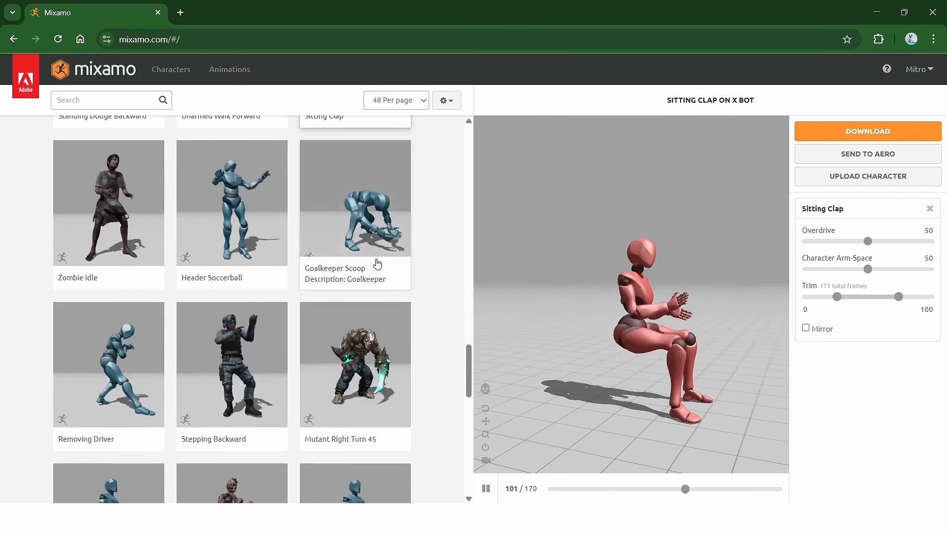
scroll(334, 414, "down", 5)
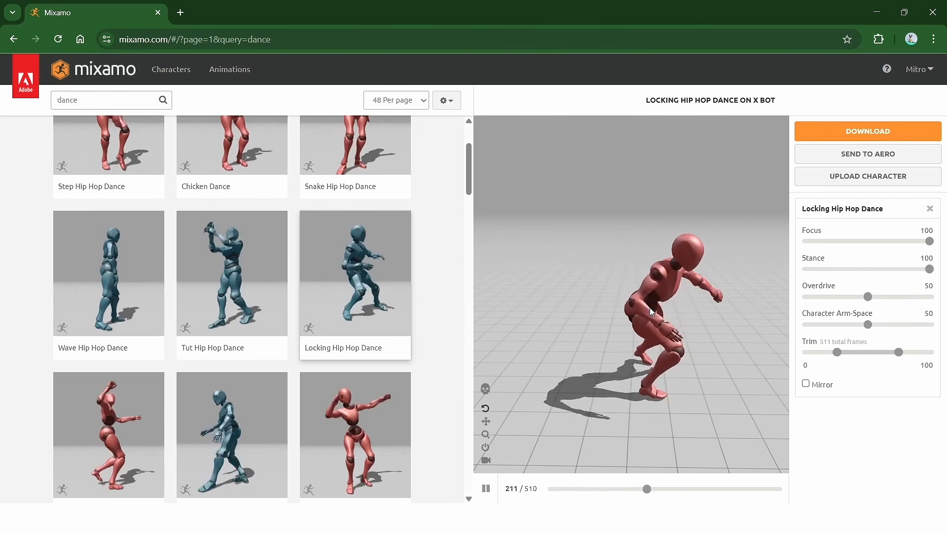
Step: Try Locking Hip Hop Dance with Focus at 49 and 100, and with Character Arm-Space at 12 and at its maximum
left_click_drag(929, 242, 870, 246)
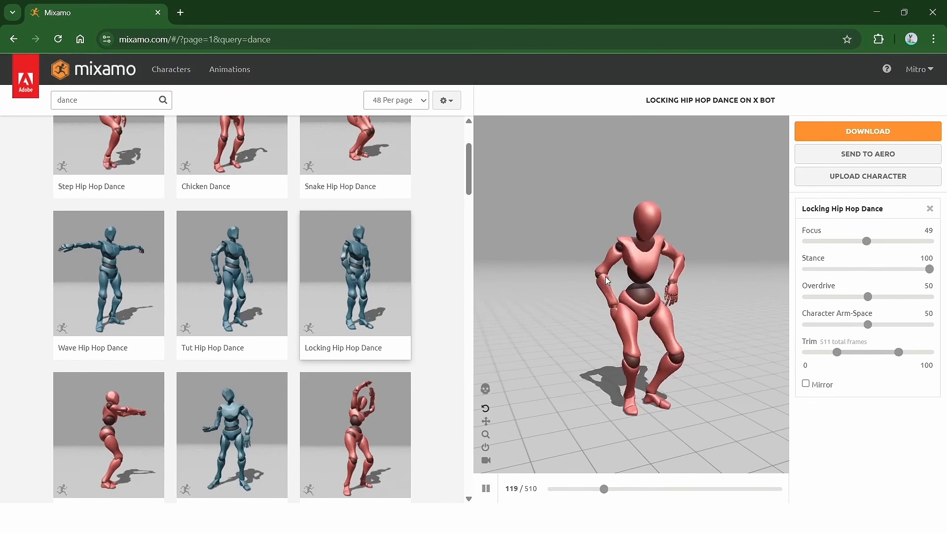
left_click_drag(866, 241, 931, 242)
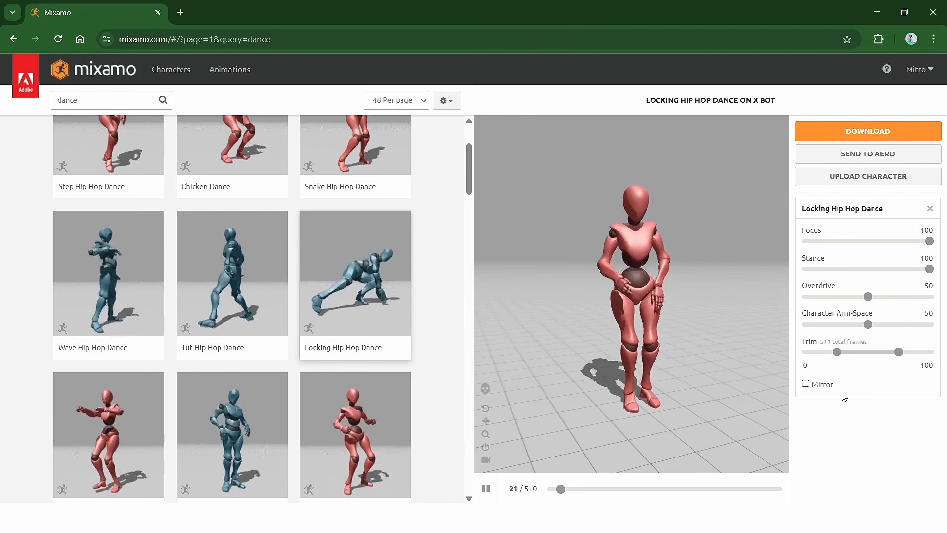
left_click_drag(867, 324, 821, 324)
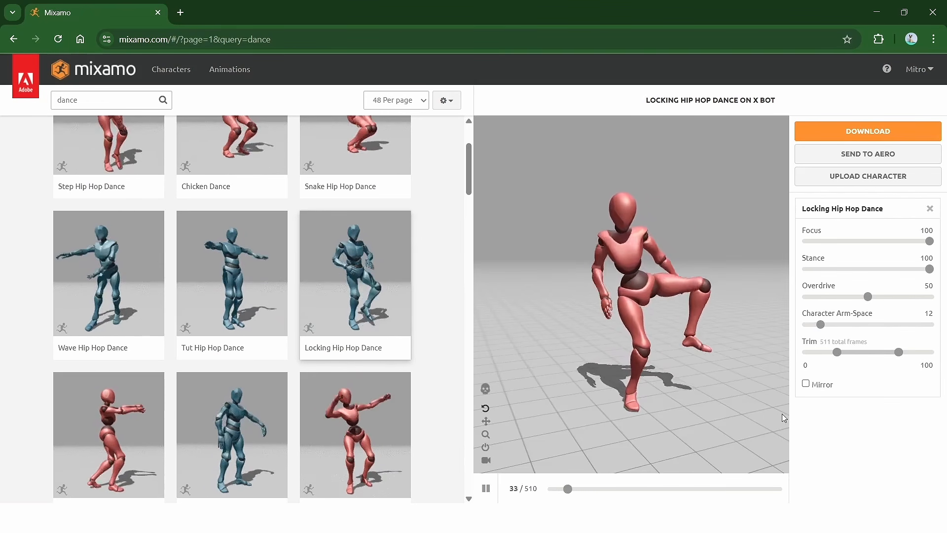
left_click_drag(820, 324, 929, 324)
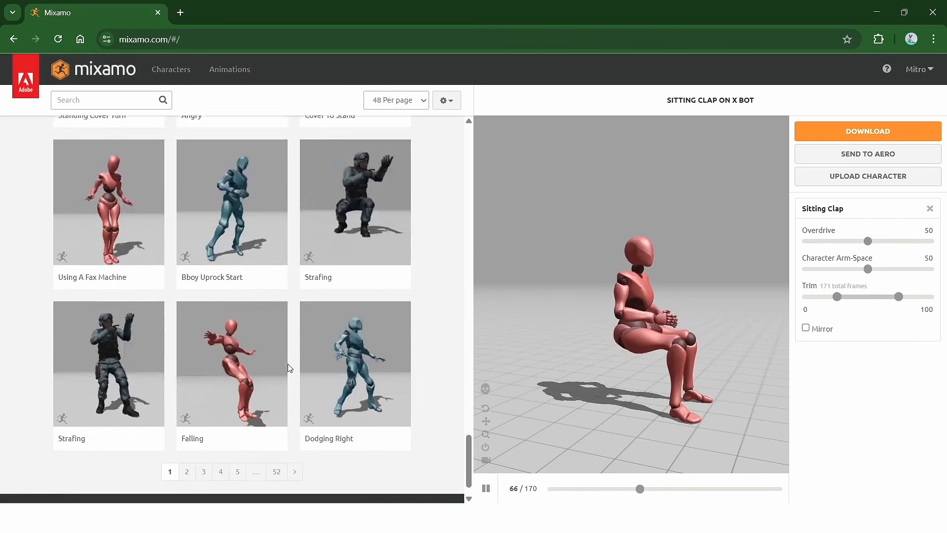
Step: Search the Mixamo animation library for "dance"
scroll(170, 330, "up", 20)
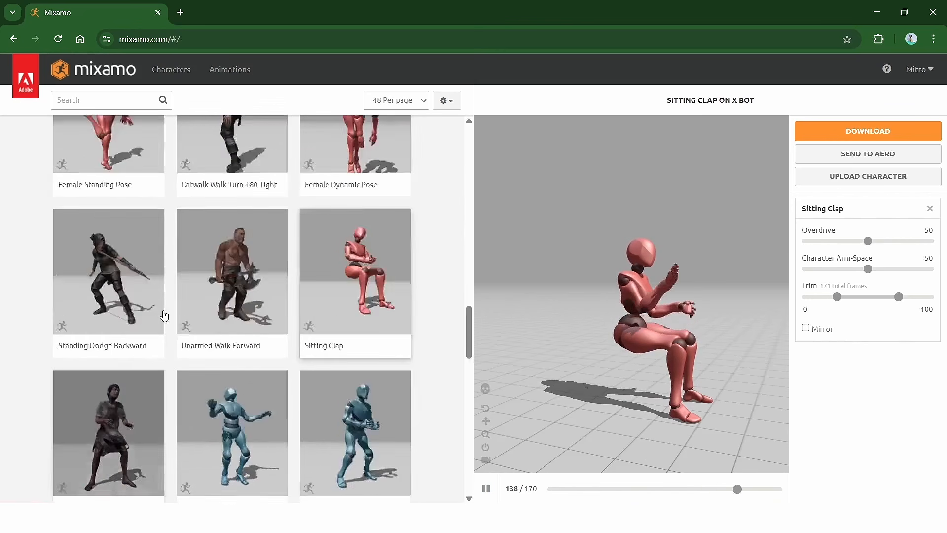
left_click(88, 95)
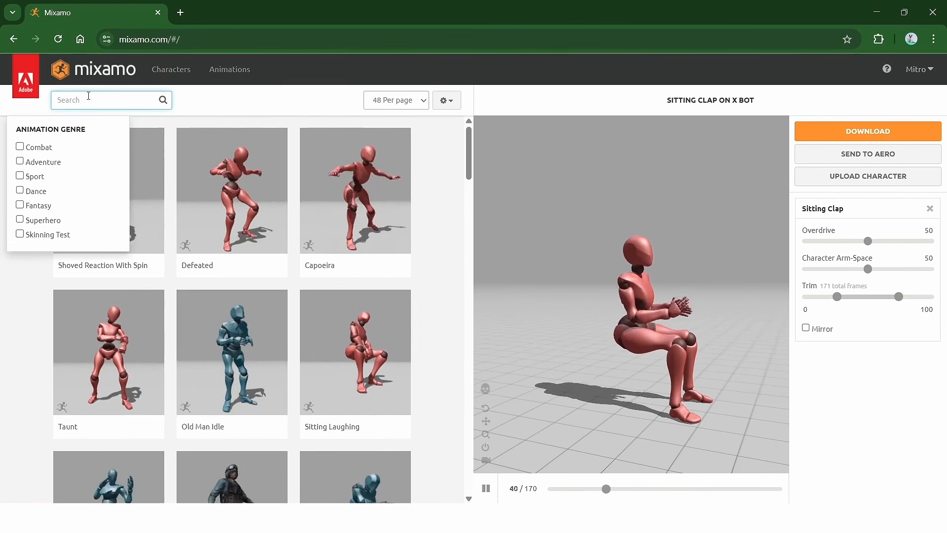
type("dance")
key("Return")
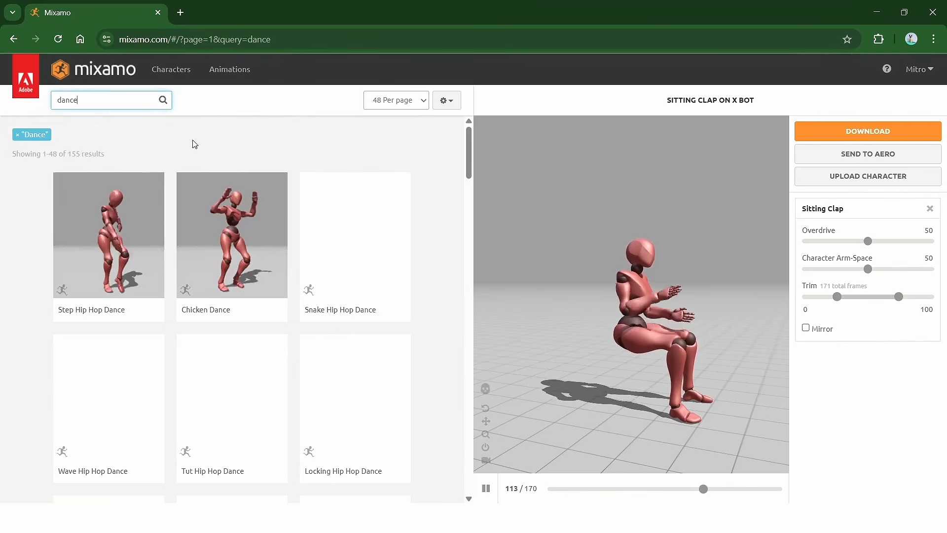
Step: Apply the Locking Hip Hop Dance animation to X Bot and inspect its motion from another angle
scroll(381, 300, "down", 3)
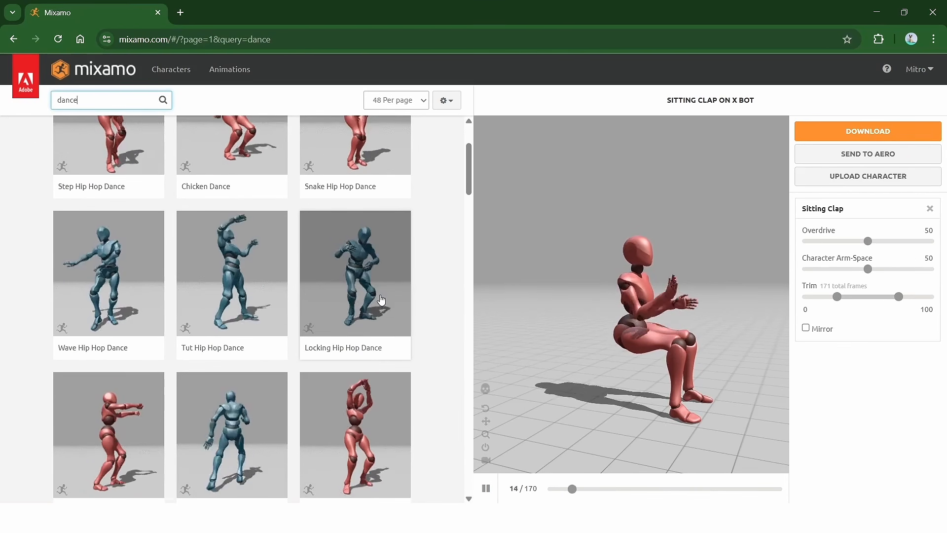
left_click(381, 299)
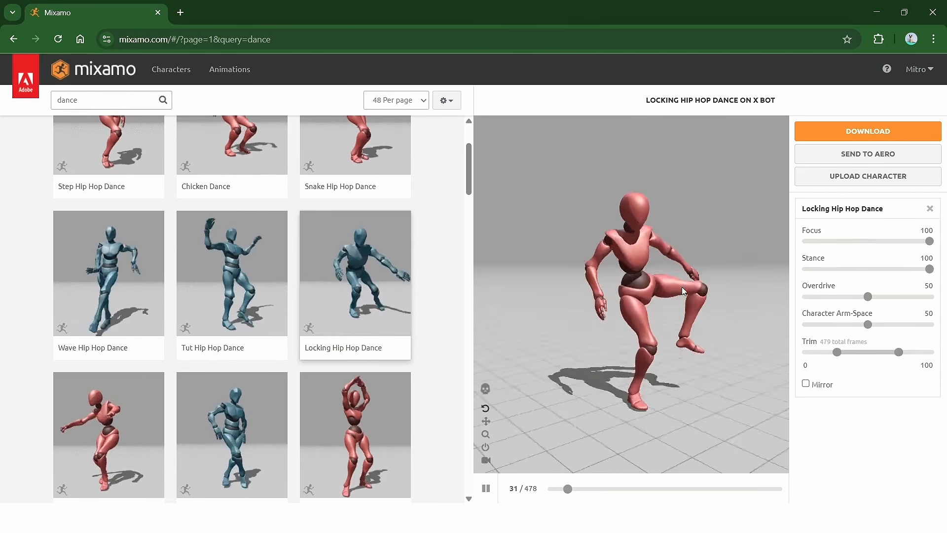
left_click_drag(677, 296, 654, 289)
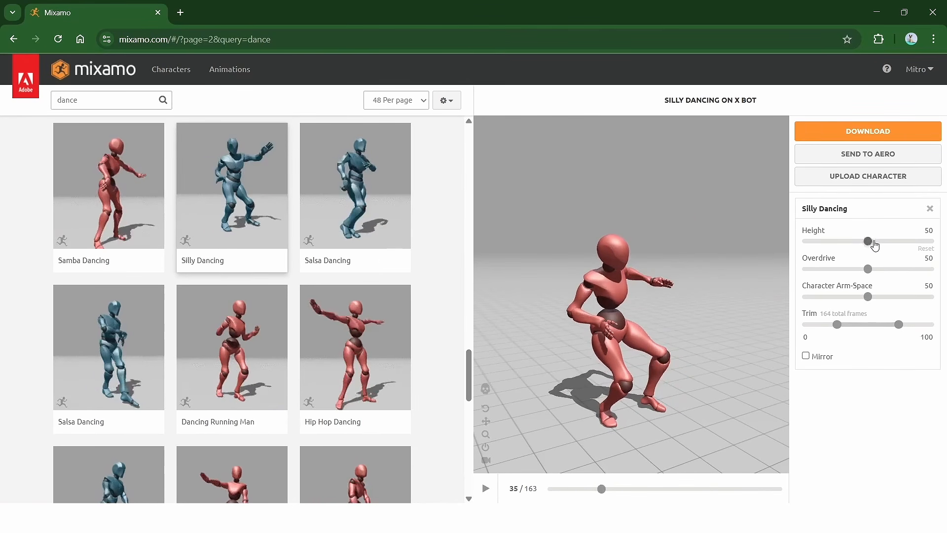
Step: Try the Silly Dancing animation on X Bot with Height set to 100
left_click_drag(870, 241, 932, 242)
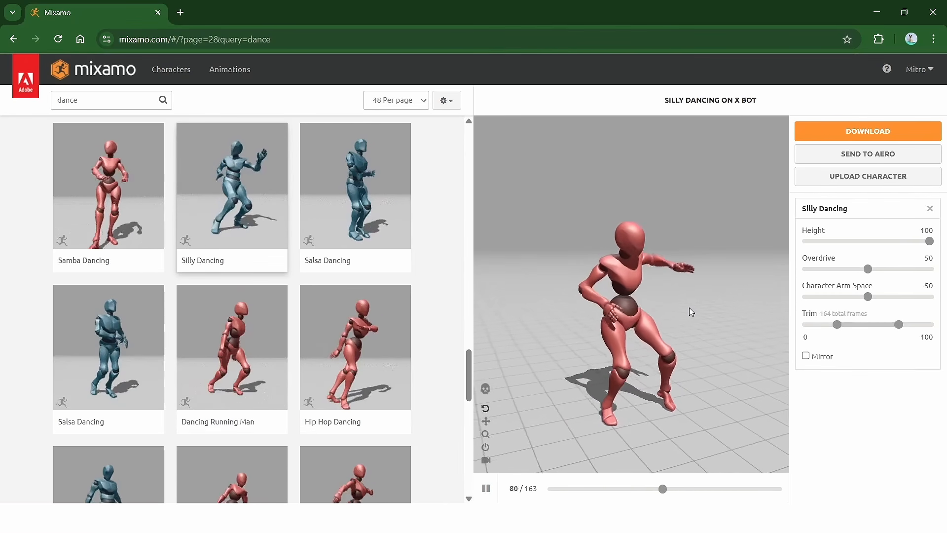
scroll(220, 262, "down", 3)
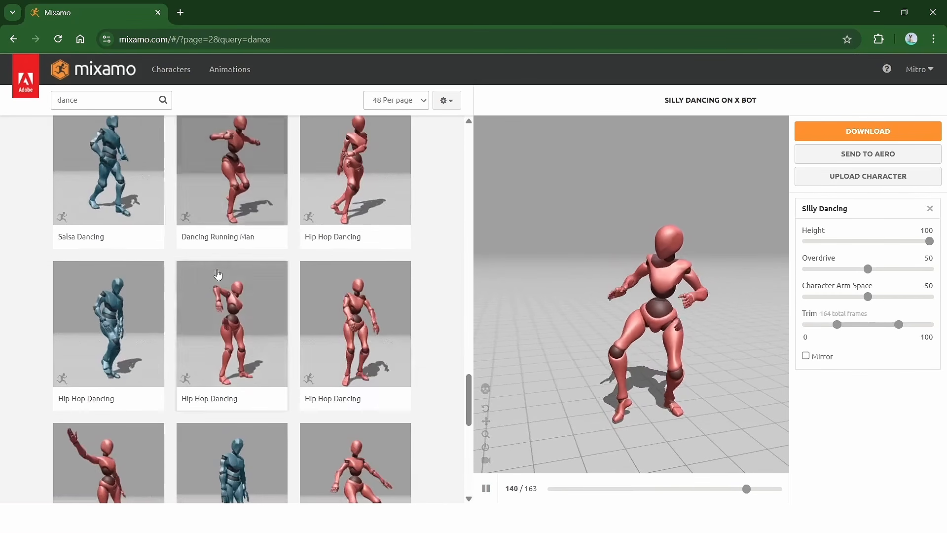
scroll(114, 188, "up", 3)
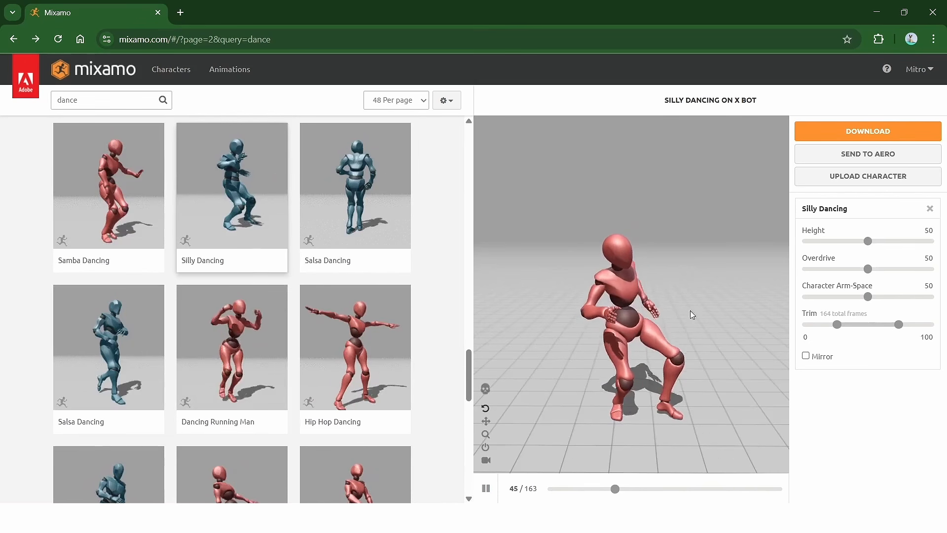
Step: Configure the Silly Dancing download as FBX Binary(.fbx) at 30 frames per second, Without Skin
left_click(856, 133)
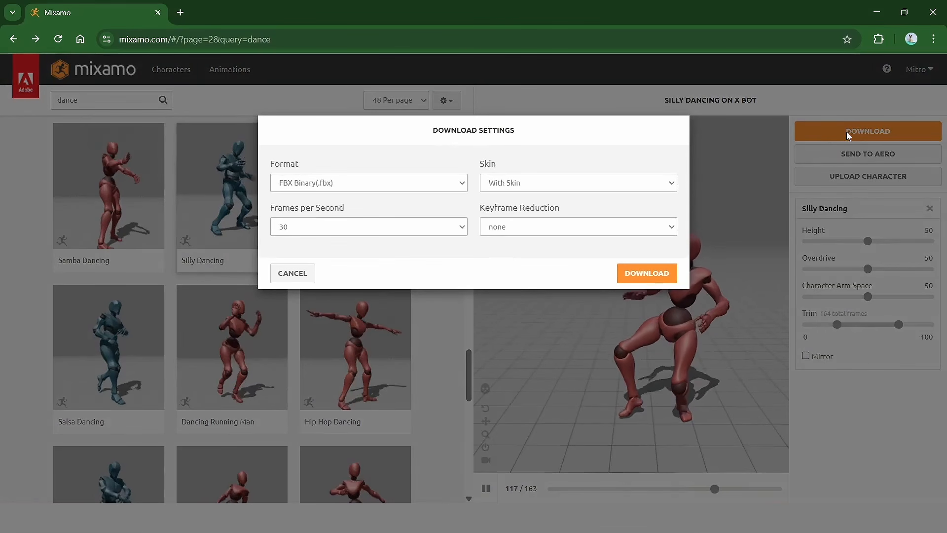
left_click(339, 227)
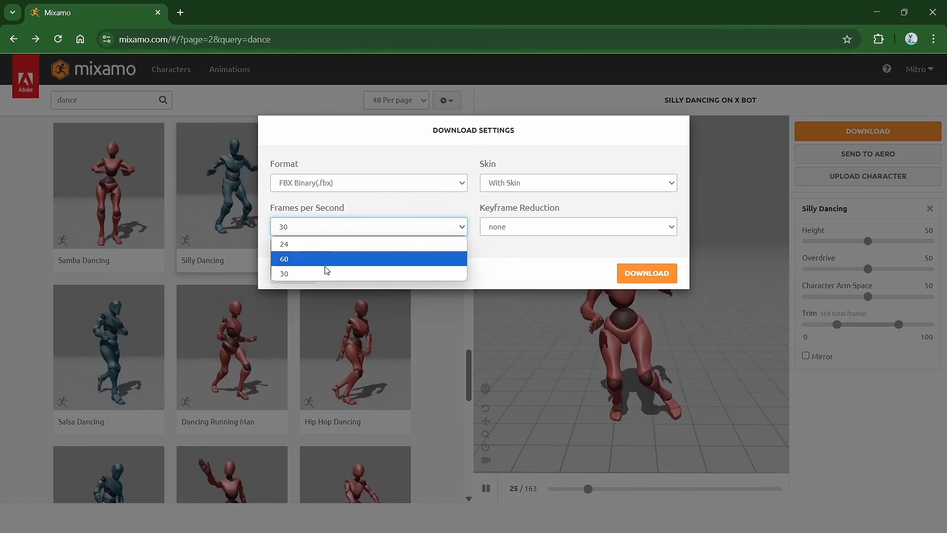
left_click(315, 275)
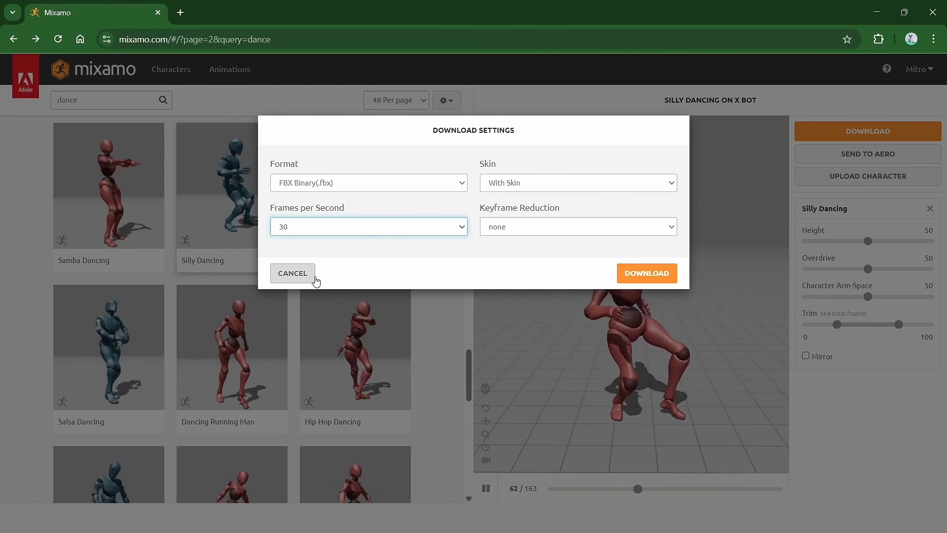
left_click(358, 184)
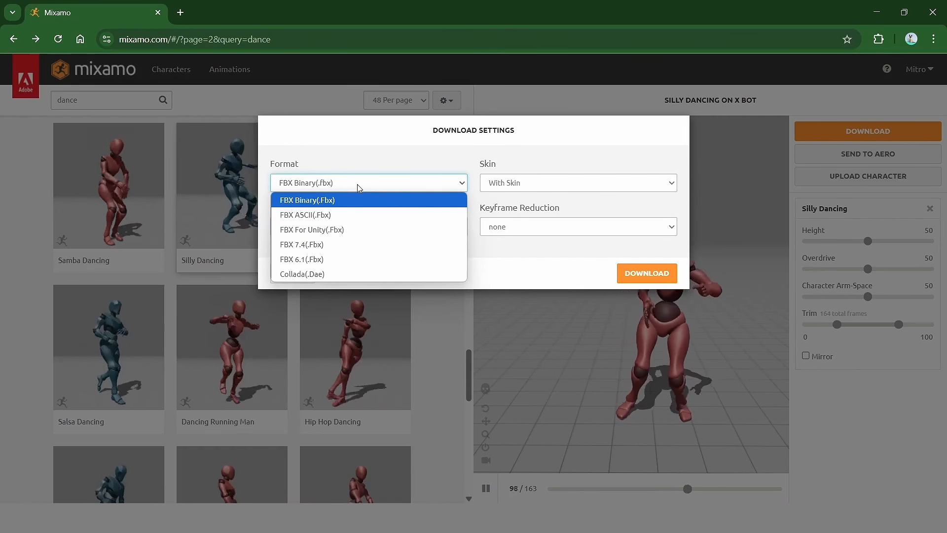
left_click(359, 187)
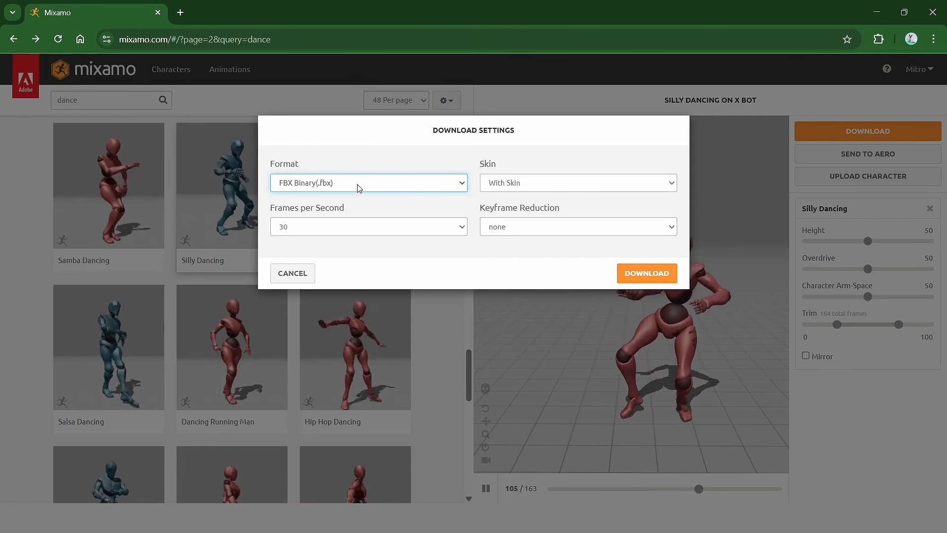
left_click(551, 183)
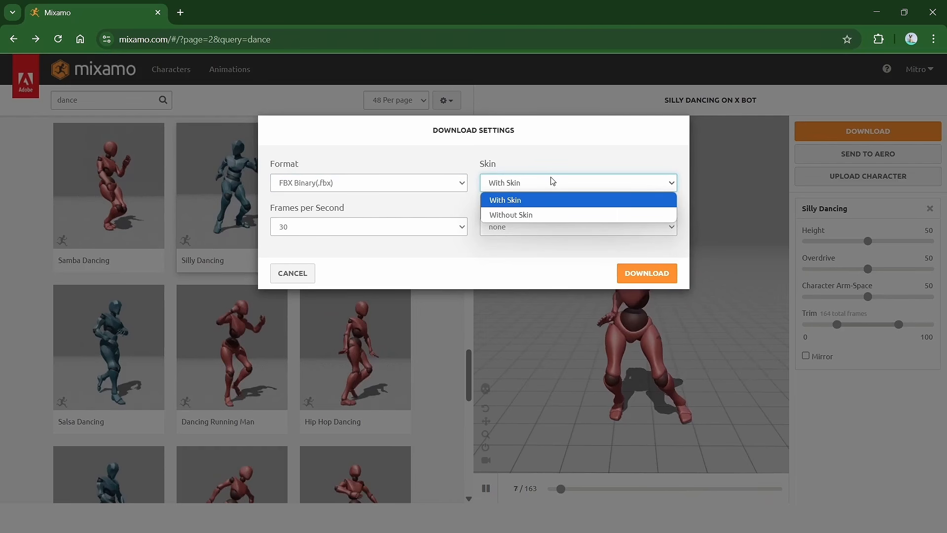
left_click(526, 215)
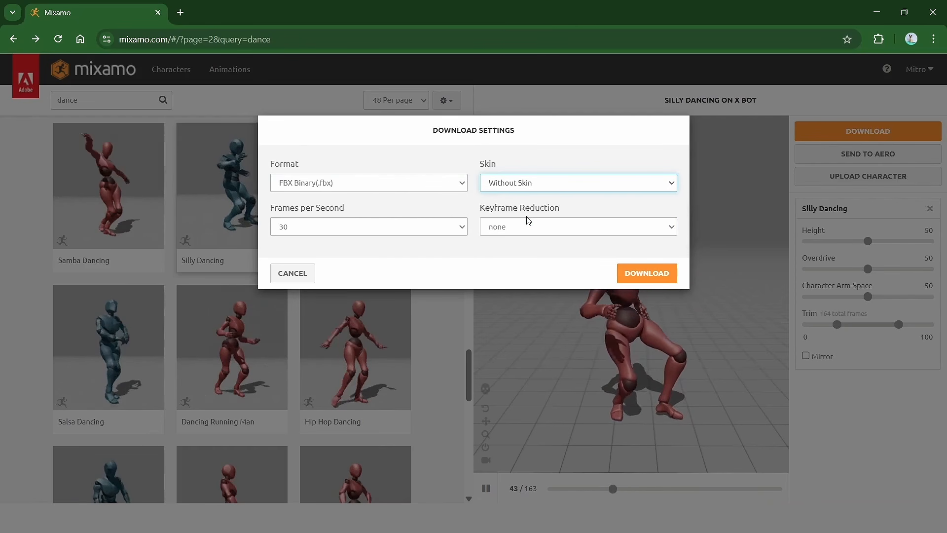
Step: Download the Silly Dancing animation with Keyframe Reduction set to none, and start downloading the Wave Hip Hop Dance animation
left_click(537, 227)
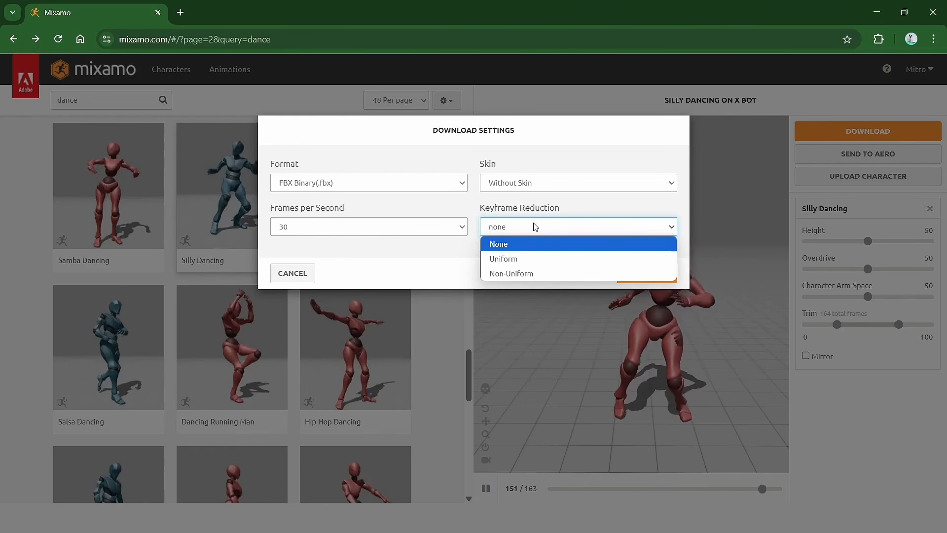
left_click(536, 226)
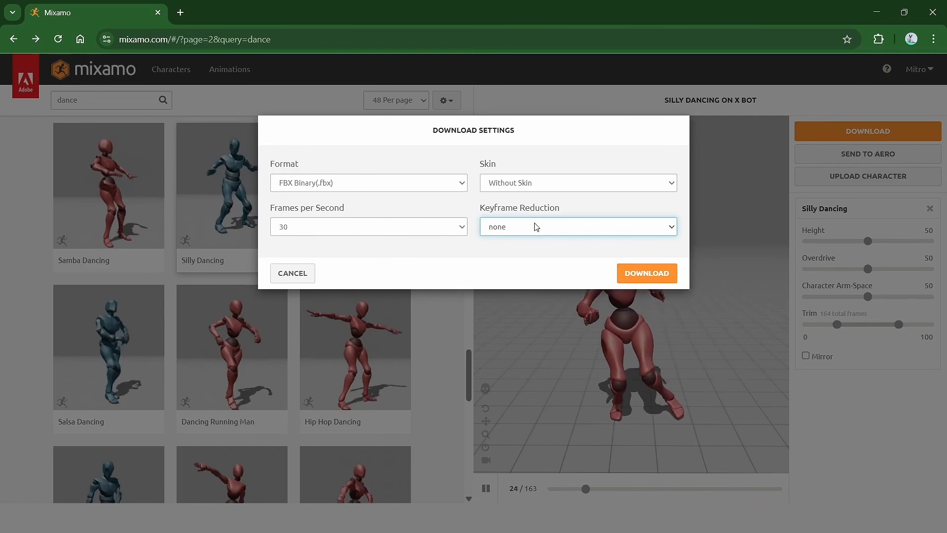
left_click(633, 273)
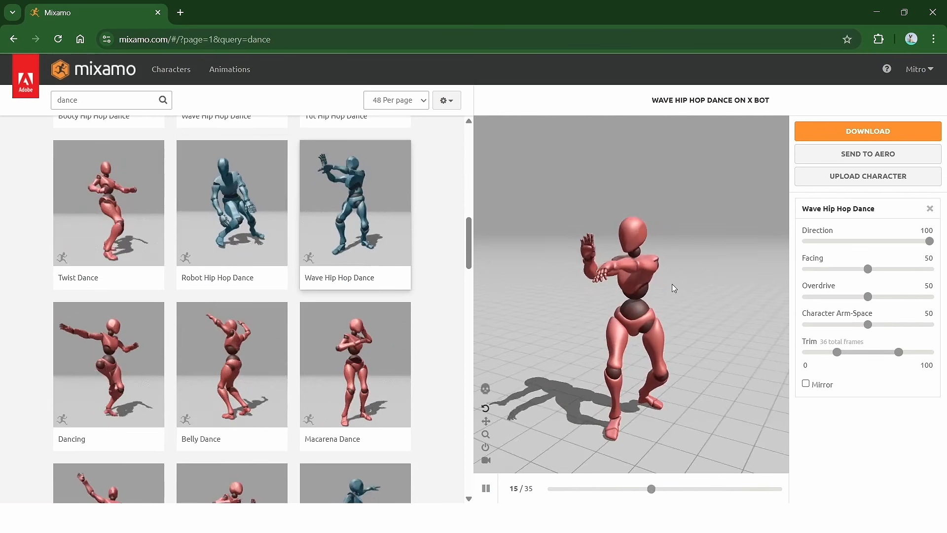
left_click(868, 131)
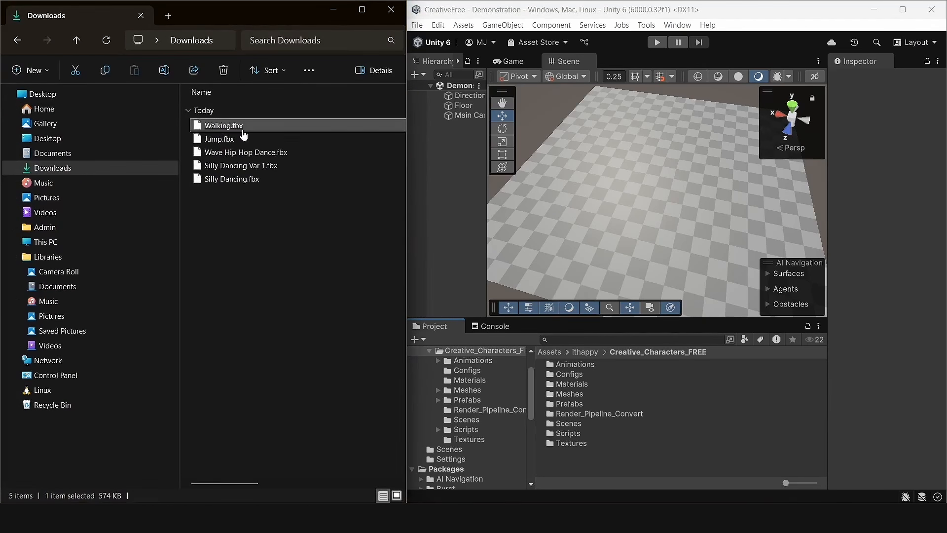
Step: Switch to Unity and import the Walking, Jump, Wave Hip Hop Dance, Silly Dancing Var 1 and Silly Dancing FBX files from Downloads into the Animations folder
left_click_drag(170, 108, 99, 121)
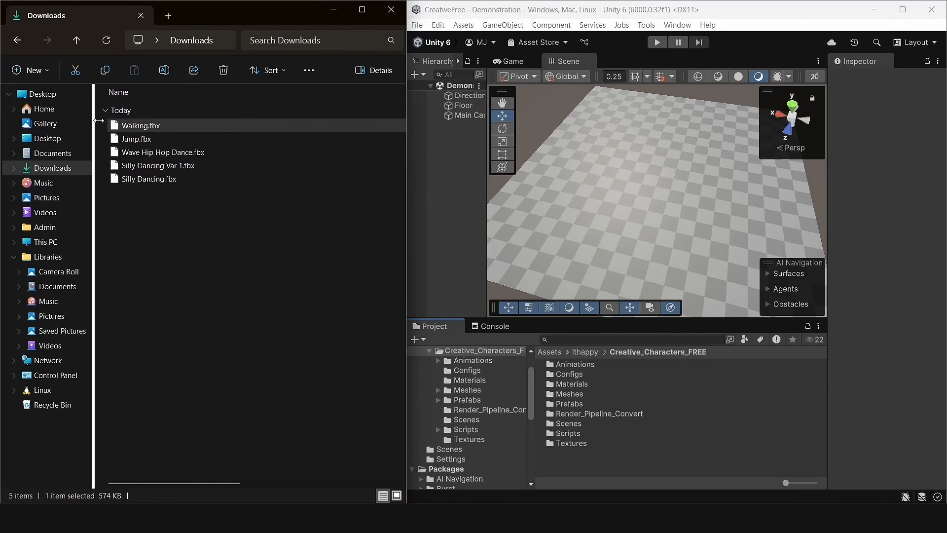
left_click(217, 219)
left_click(182, 179, "shift")
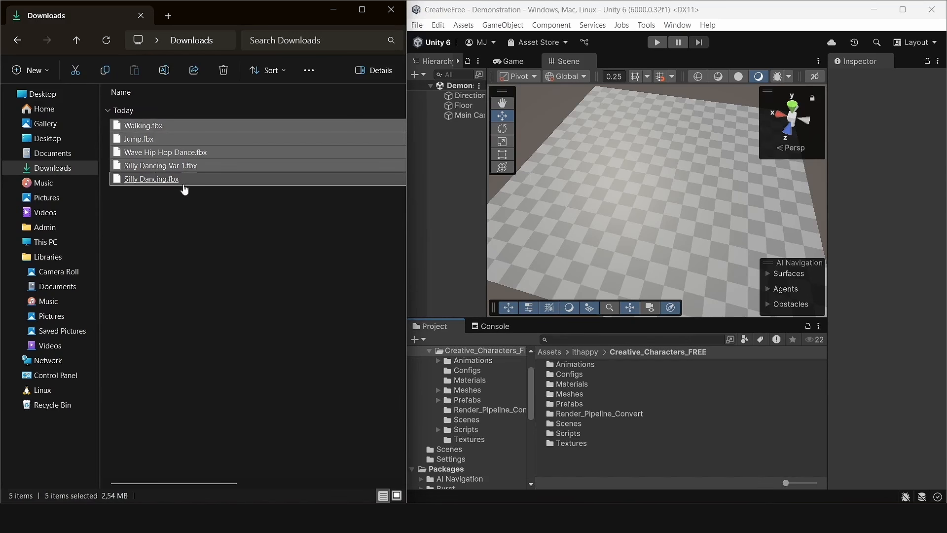
left_click(204, 243)
double_click(584, 364)
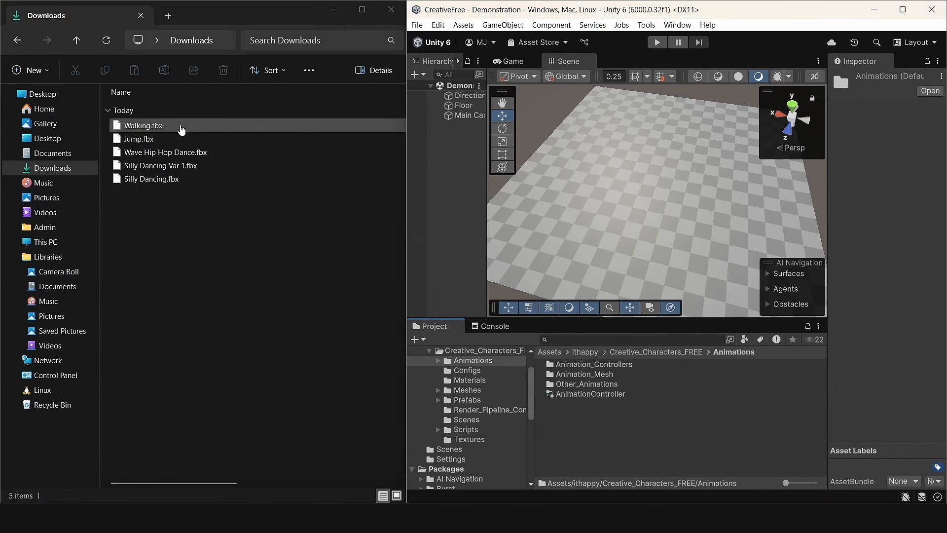
left_click(181, 127)
left_click(182, 180, "shift")
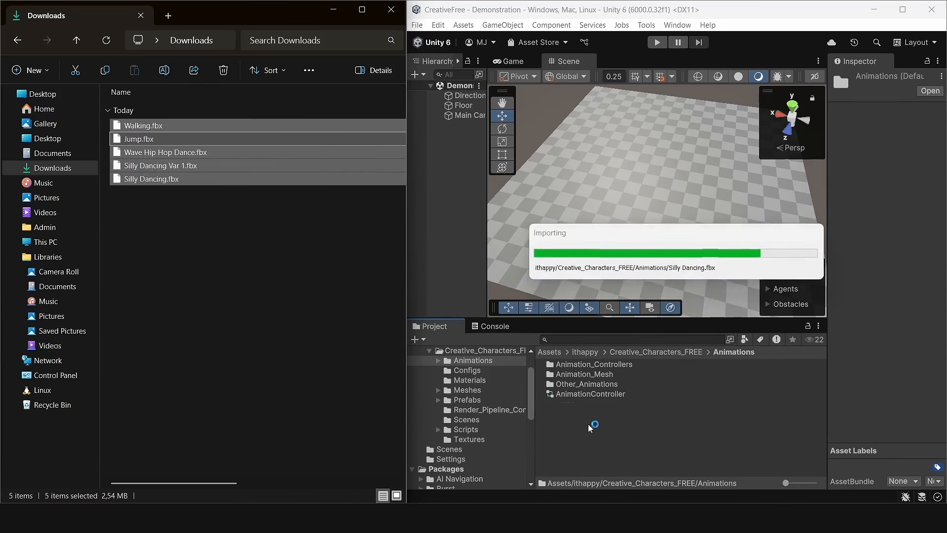
left_click(392, 10)
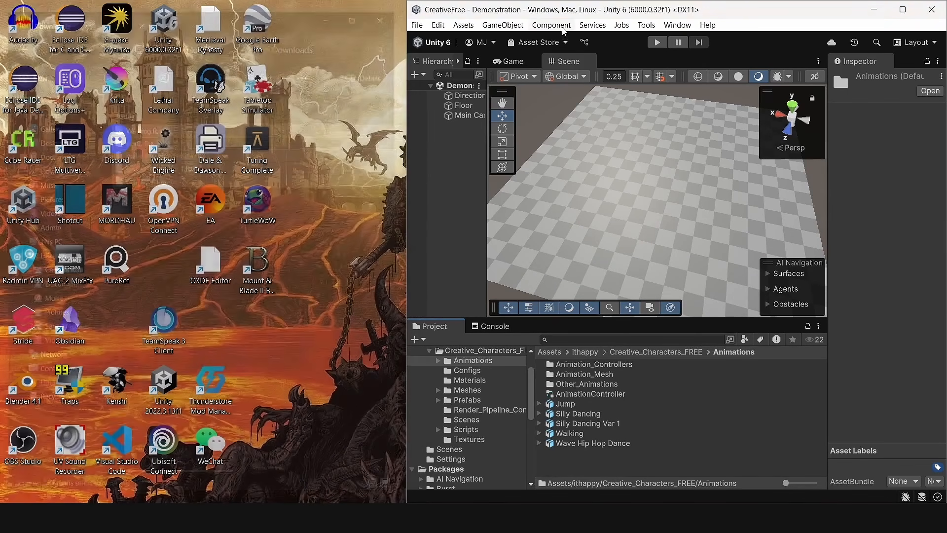
Step: Randomize a character in the Character Customization tool until it wears the black helmet, blue robe and orange clogs
left_click(902, 9)
left_click(239, 21)
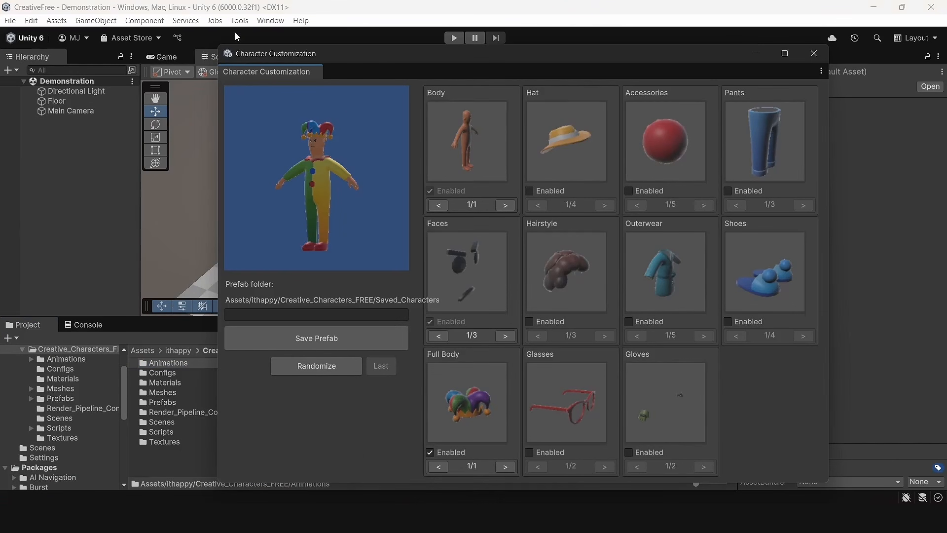
left_click(317, 372)
left_click(318, 372)
left_click(318, 371)
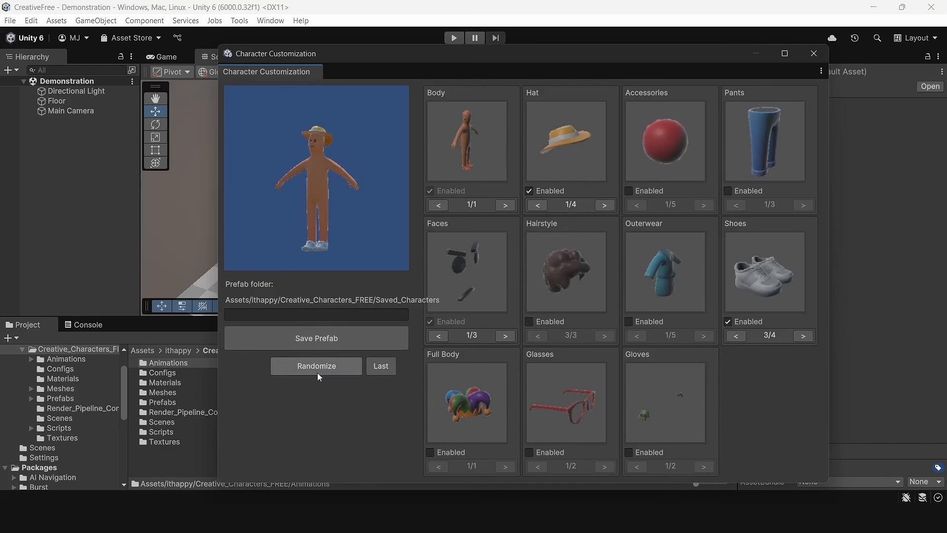
left_click(318, 372)
left_click(318, 372)
left_click(318, 372)
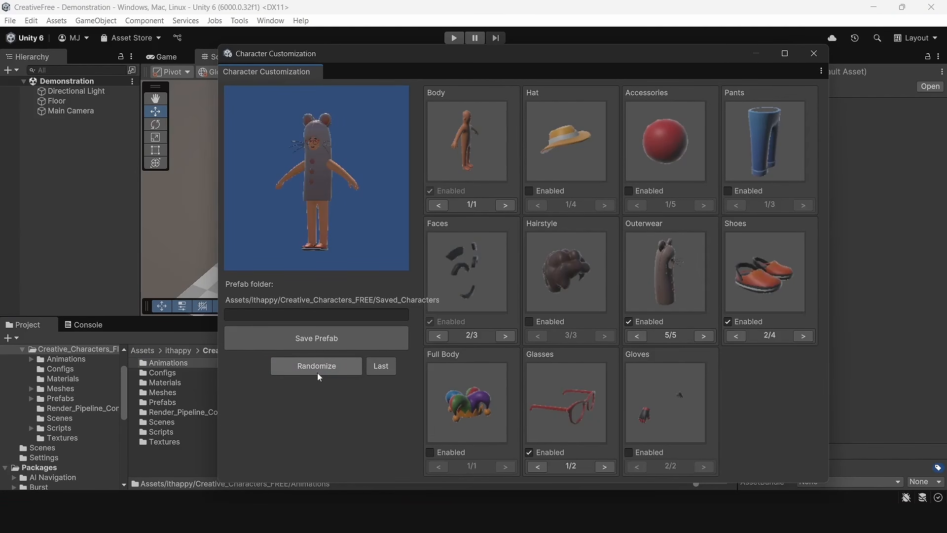
left_click(318, 372)
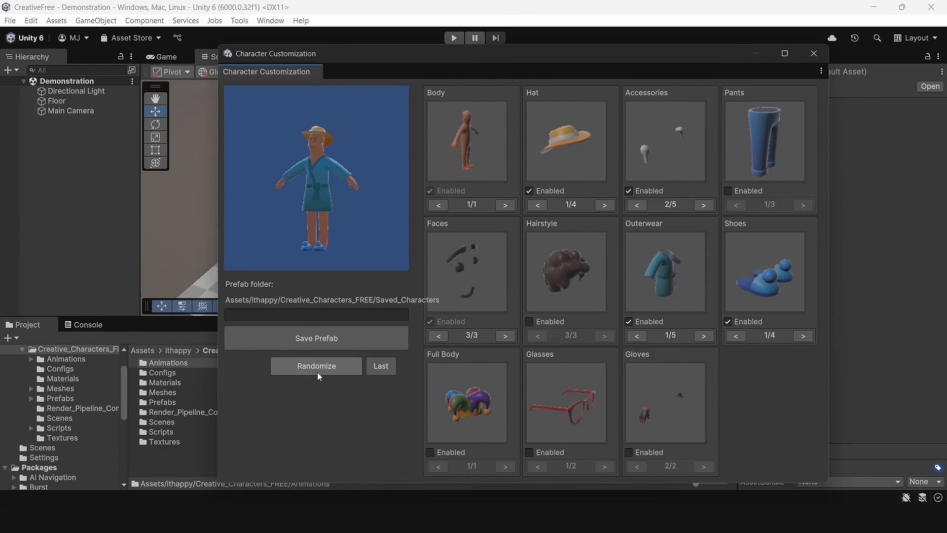
left_click(318, 372)
left_click(318, 372)
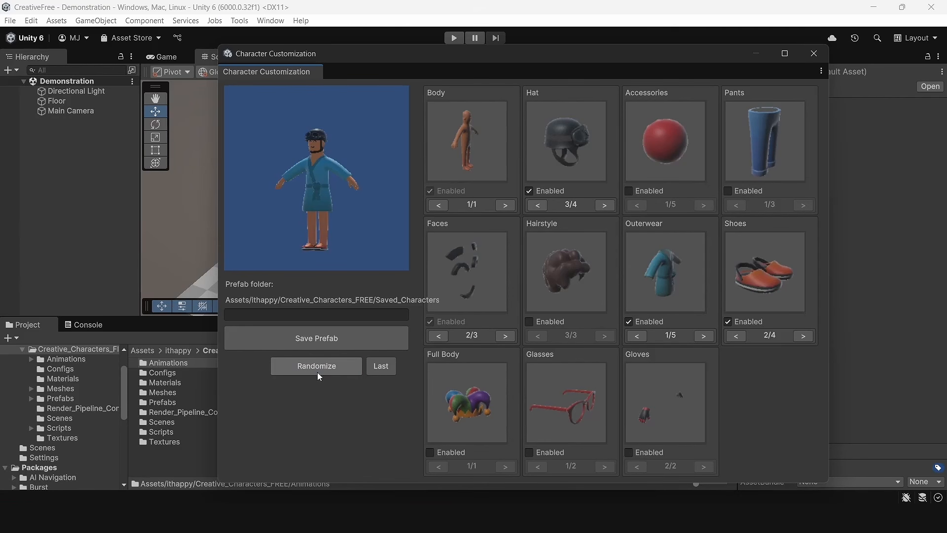
Step: Save the randomized character as a prefab and place it from Saved_Characters near the middle of the checkered floor
left_click(324, 346)
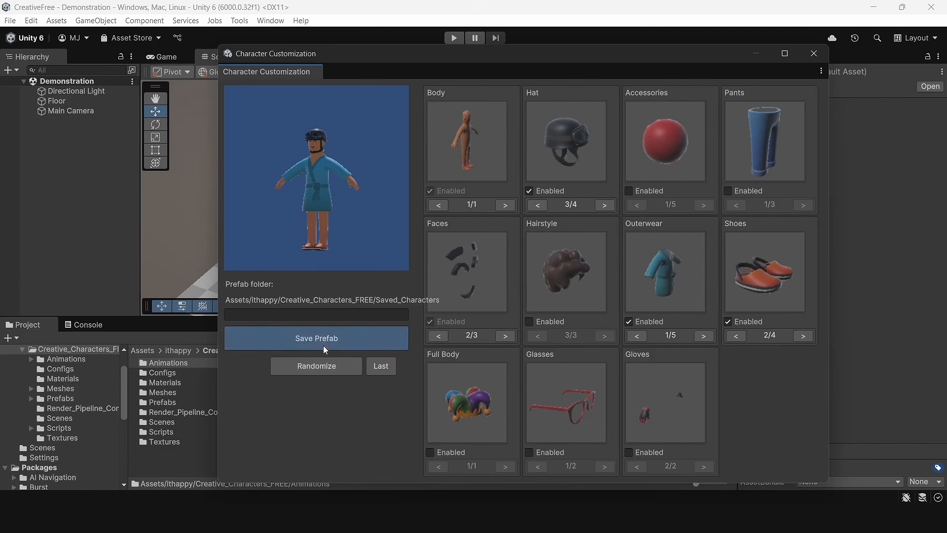
left_click(815, 53)
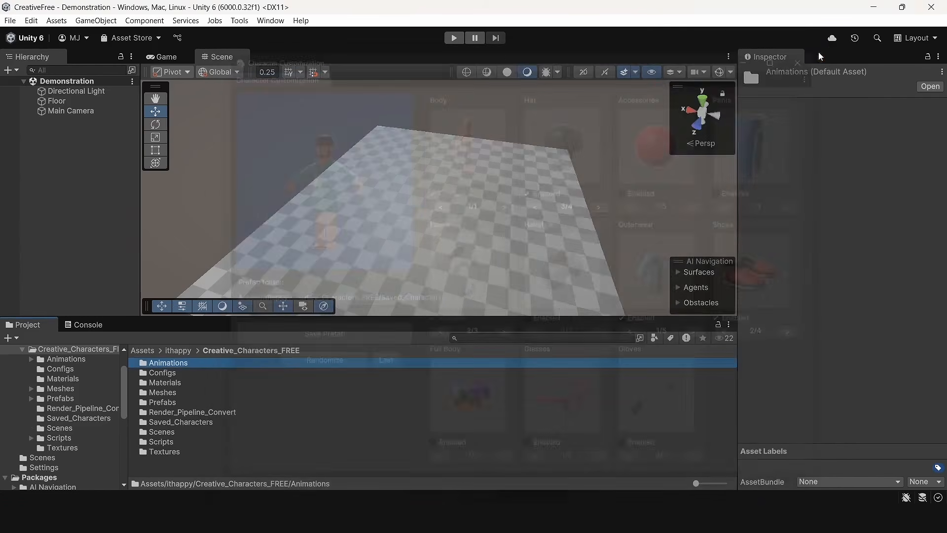
double_click(216, 422)
left_click(166, 363)
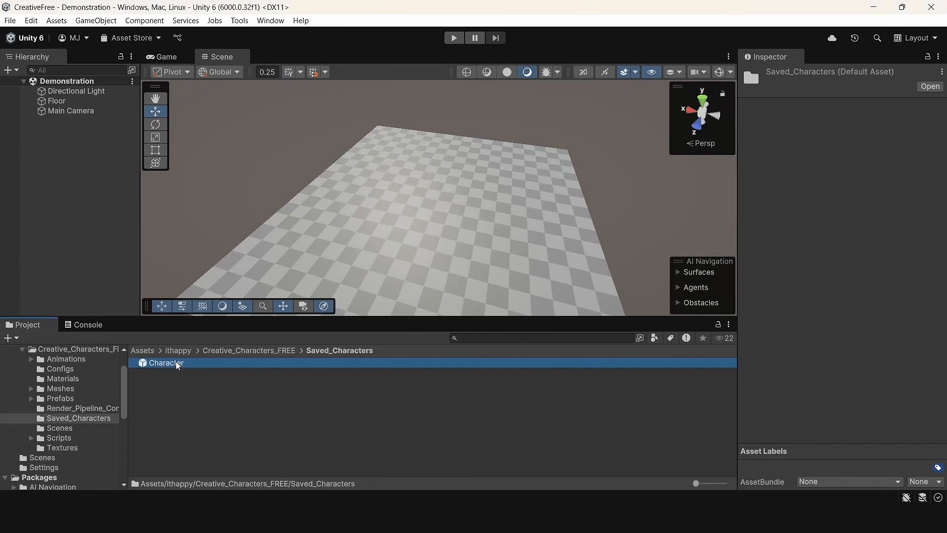
left_click_drag(166, 363, 432, 219)
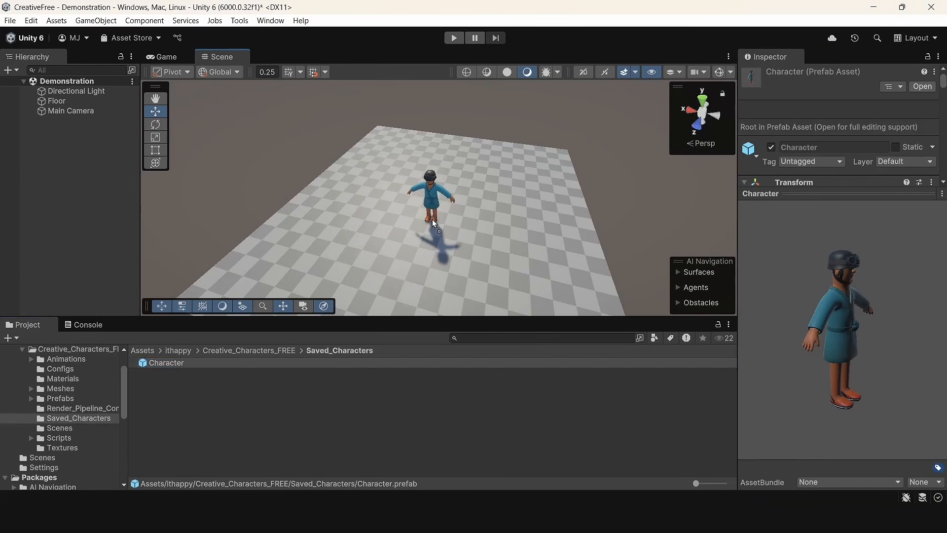
Step: Play the scene and test the character's walking and jumping
left_click(454, 38)
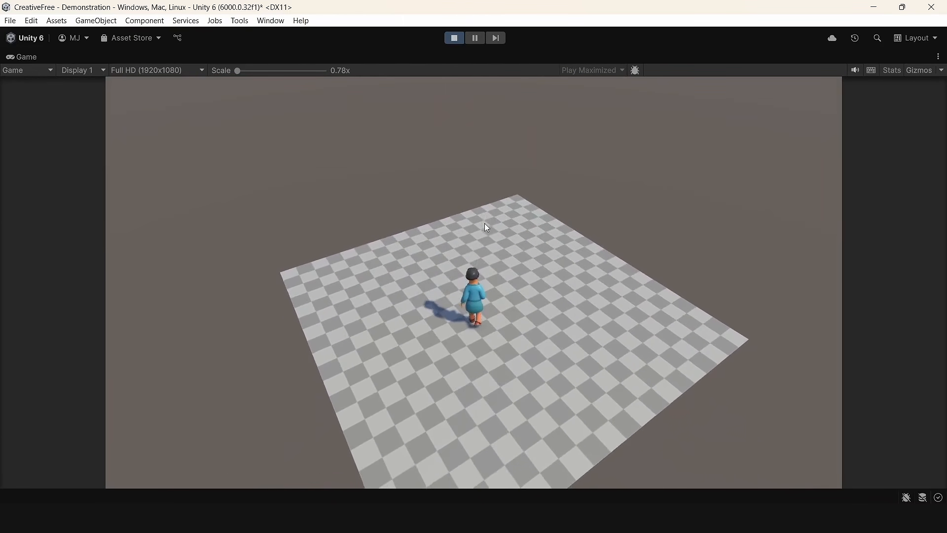
key("w")
key("space")
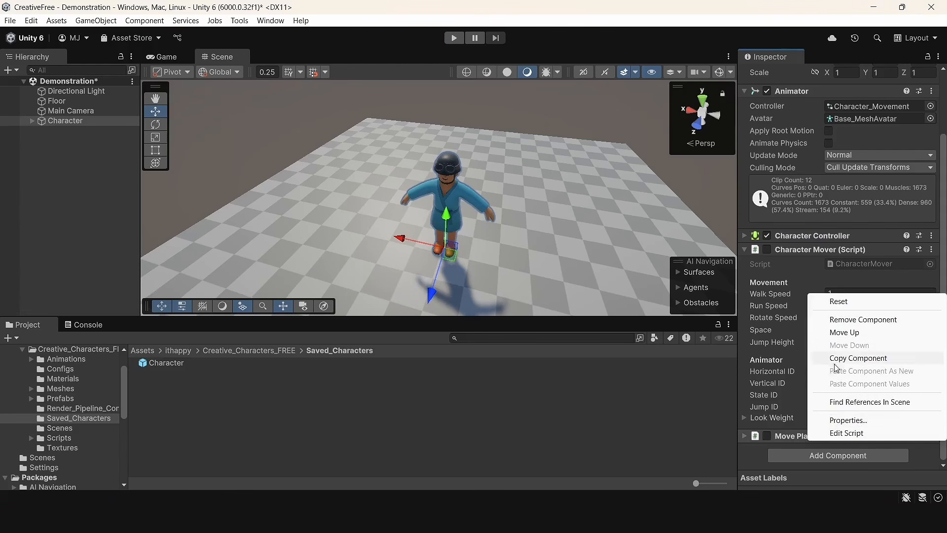
Step: Remove the player input script, Character Mover script and Character Controller components from the Character object
left_click(846, 321)
left_click(931, 264)
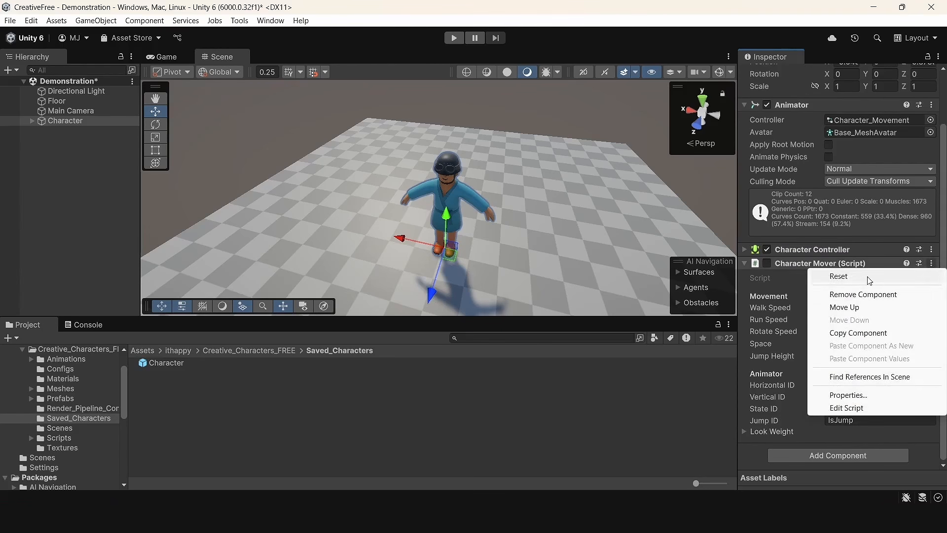
left_click(899, 292)
left_click(863, 341)
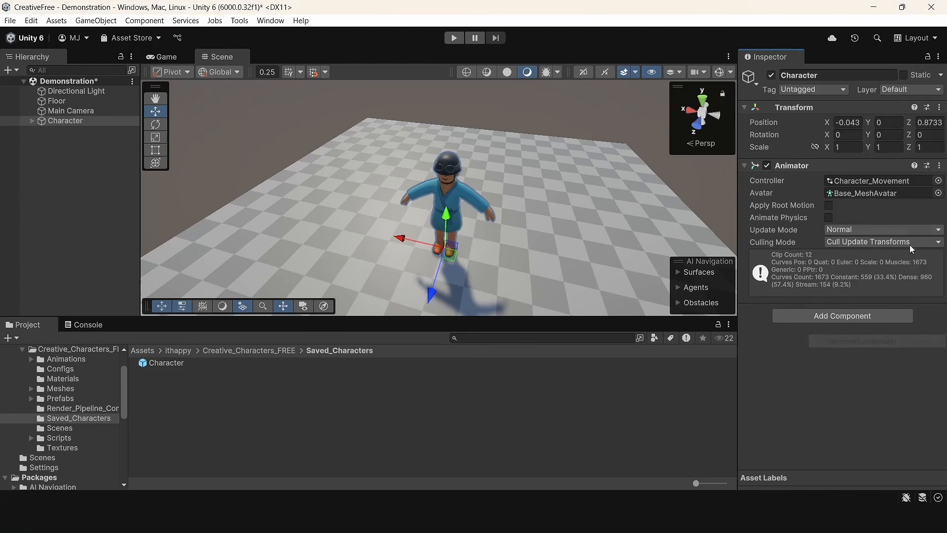
left_click(938, 166)
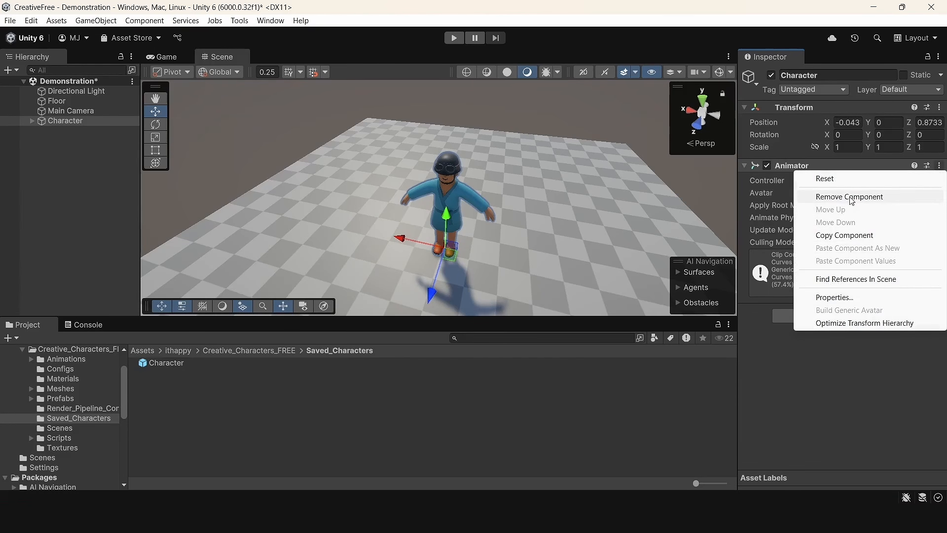
Step: Unpack the Character prefab instance completely in the Demonstration scene
right_click(98, 121)
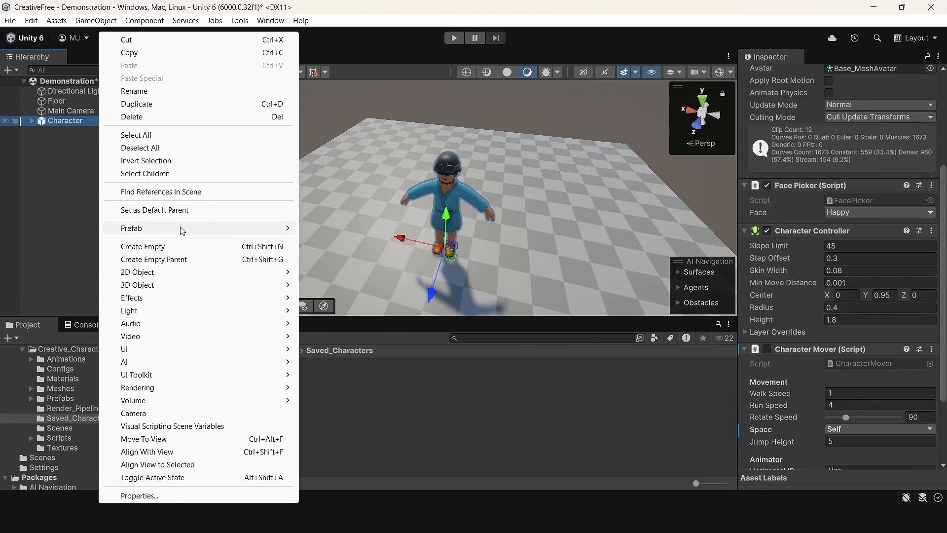
mouse_move(183, 230)
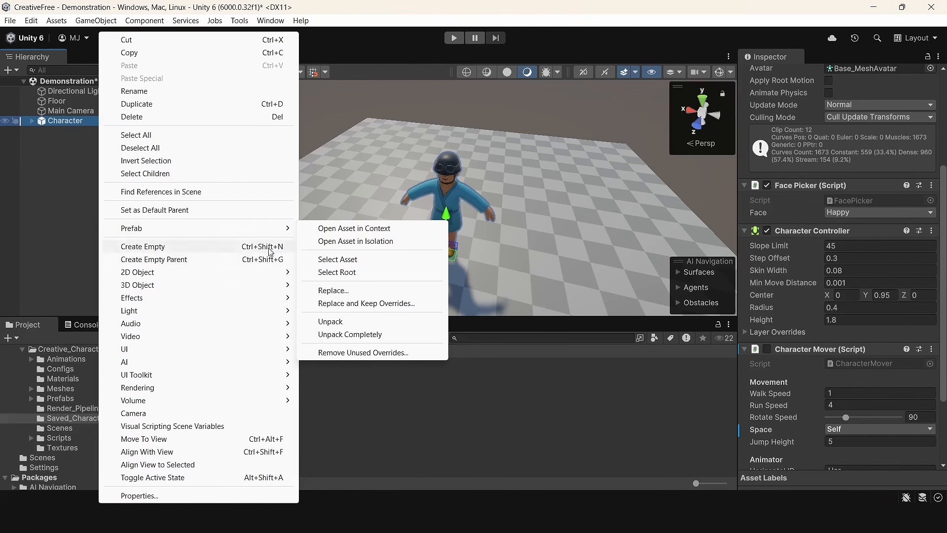
left_click(362, 335)
Step: Create an Animator Controller named DancingCharacter in the Animations folder and open it in the Animator
double_click(169, 364)
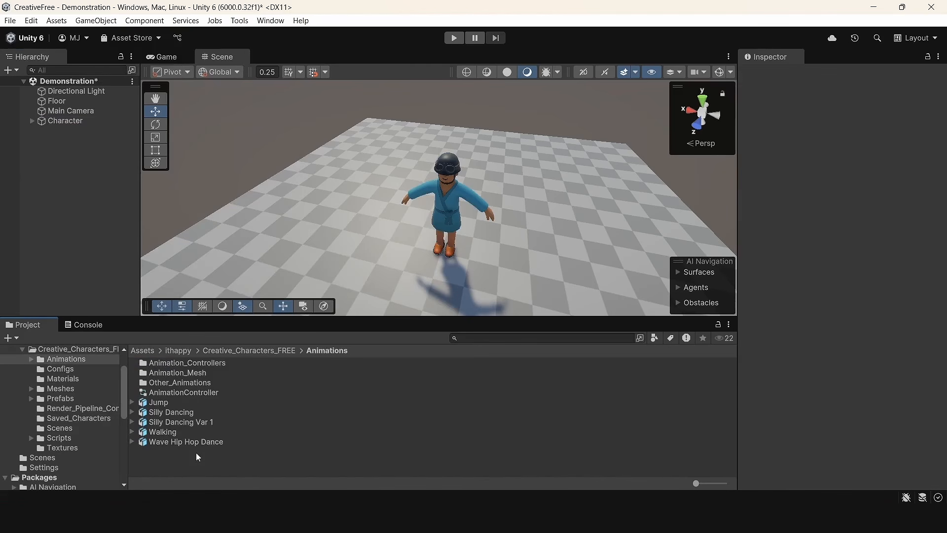
right_click(196, 452)
mouse_move(265, 123)
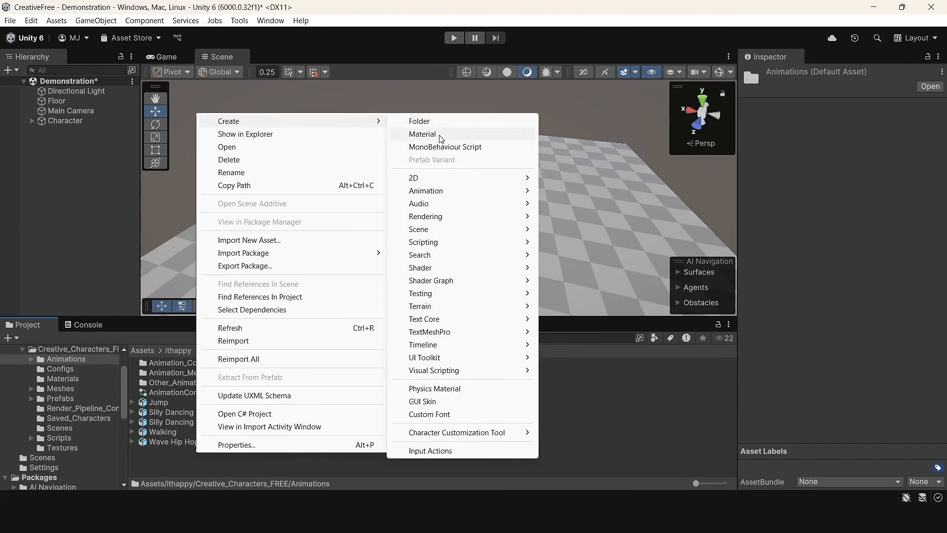
mouse_move(425, 191)
left_click(575, 190)
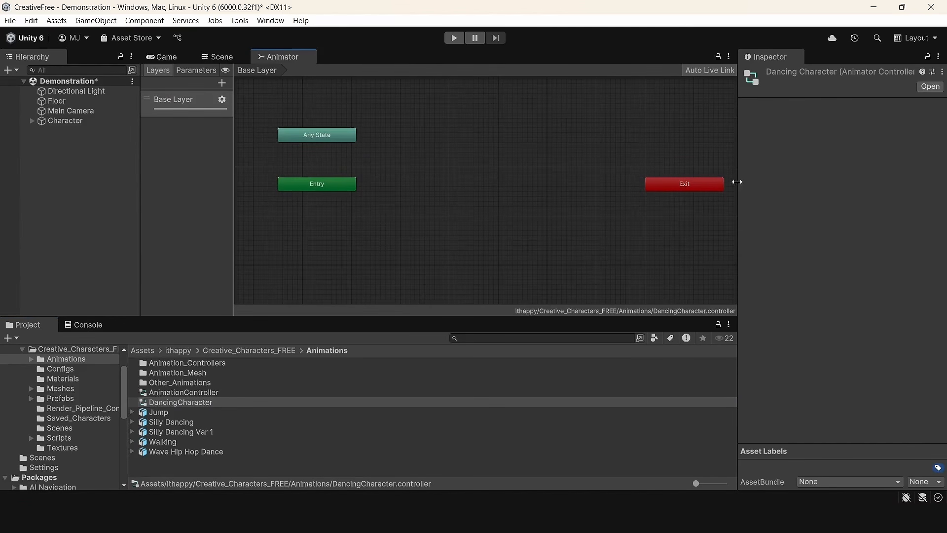
Step: Widen the Animator graph area and stack the state nodes with Exit between Any State and Entry
left_click_drag(737, 182, 825, 168)
left_click_drag(250, 179, 135, 163)
left_click_drag(218, 128, 244, 123)
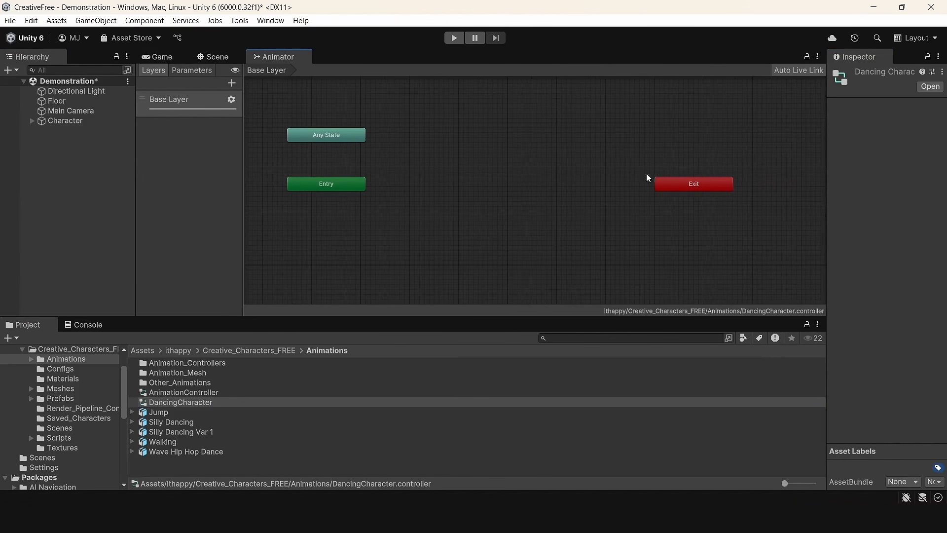
left_click_drag(677, 186, 310, 160)
left_click(485, 125)
scroll(485, 124, "up", 3)
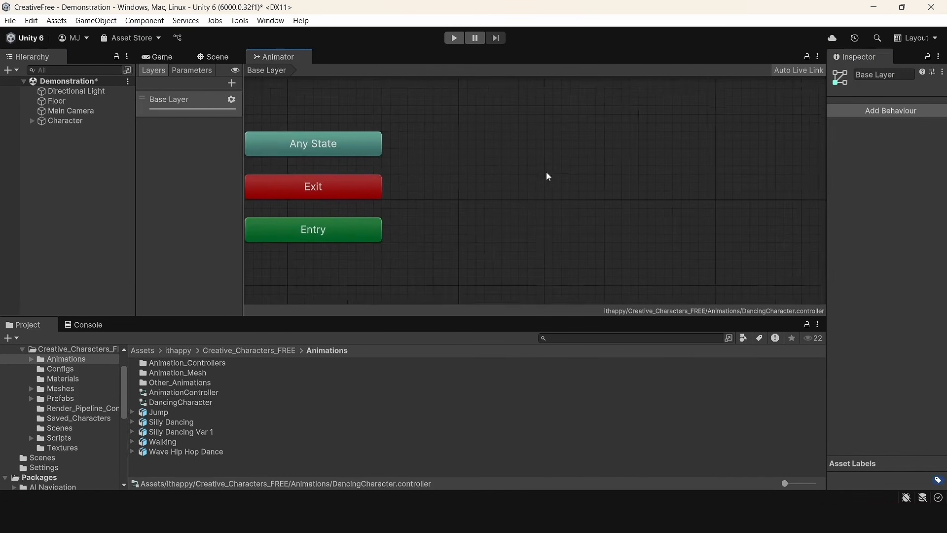
left_click(192, 70)
left_click(147, 71)
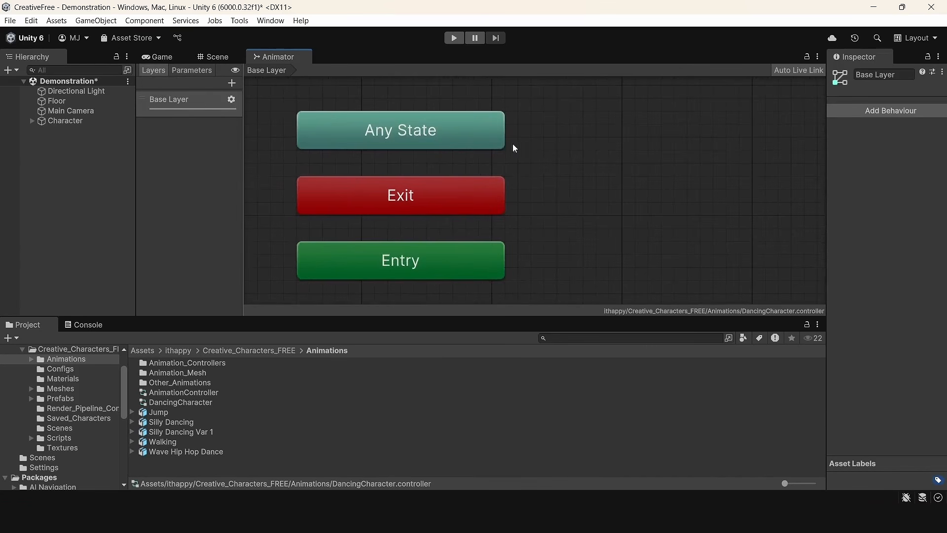
Step: Open the Animation import settings of the Silly Dancing file and inspect its preview from another angle
left_click(185, 423)
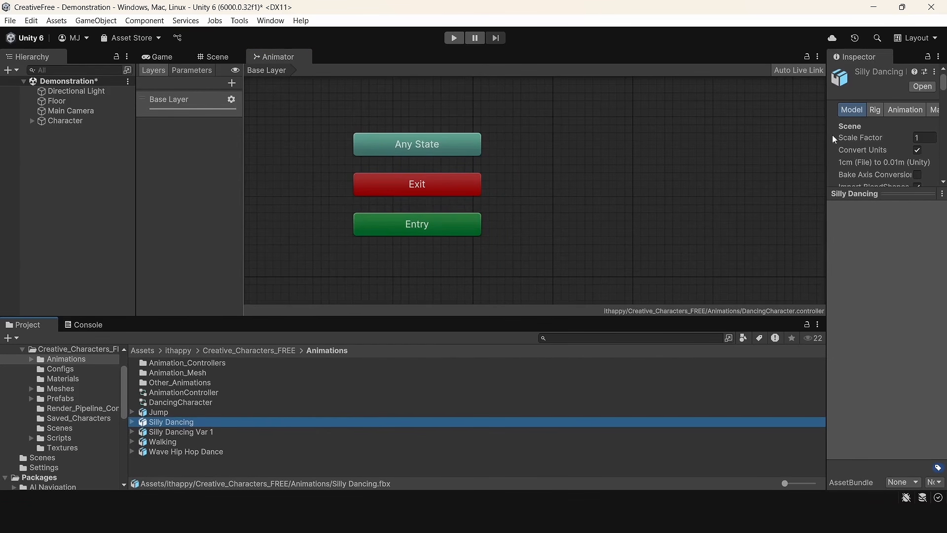
left_click_drag(827, 133, 658, 150)
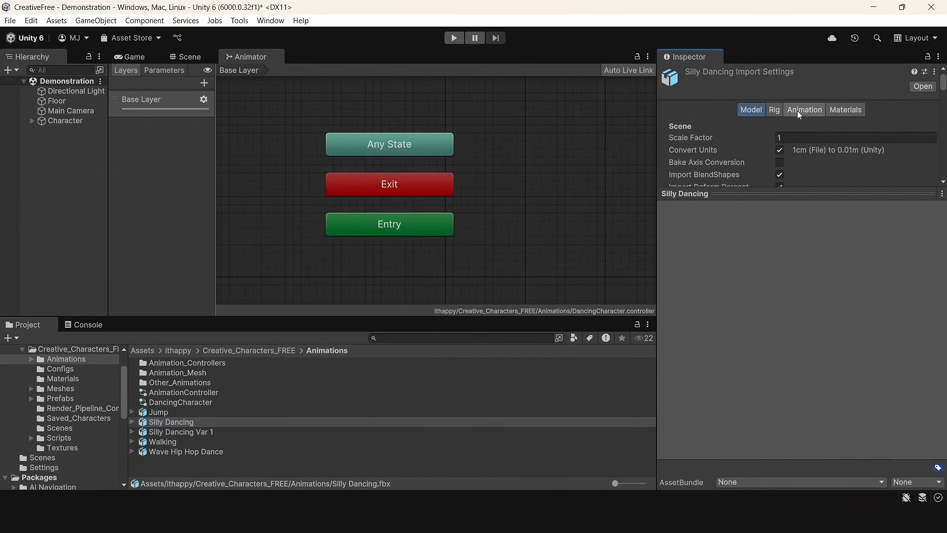
left_click(800, 110)
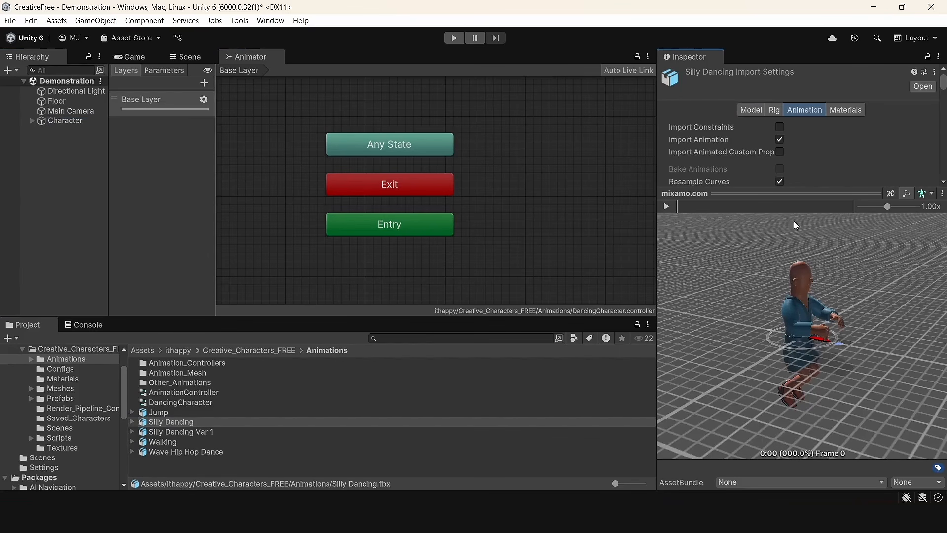
mouse_move(841, 319)
left_mouse_down()
mouse_move(834, 316)
mouse_move(848, 320)
left_mouse_up()
right_click_drag(848, 320, 828, 298)
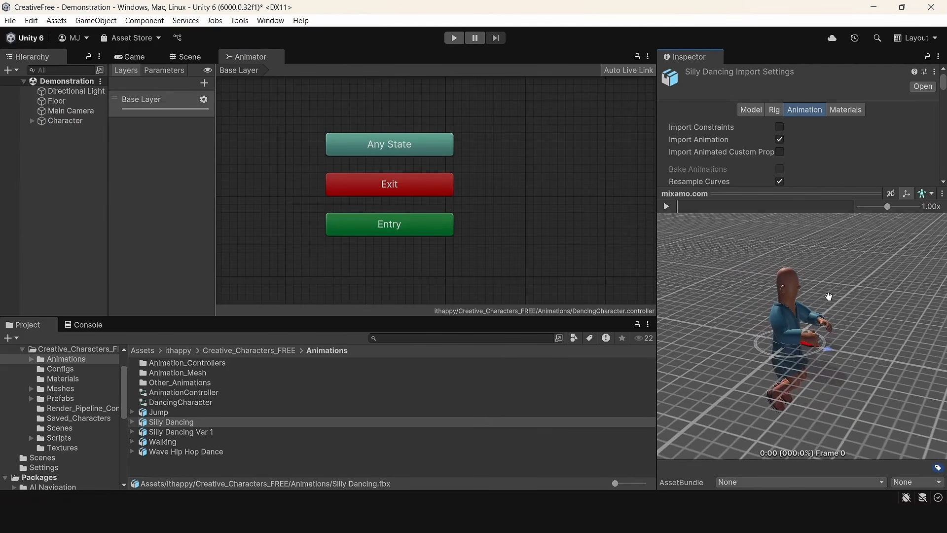
Step: Set the Silly Dancing file's rig animation type to Humanoid and apply the import change
left_click(775, 109)
left_click(805, 109)
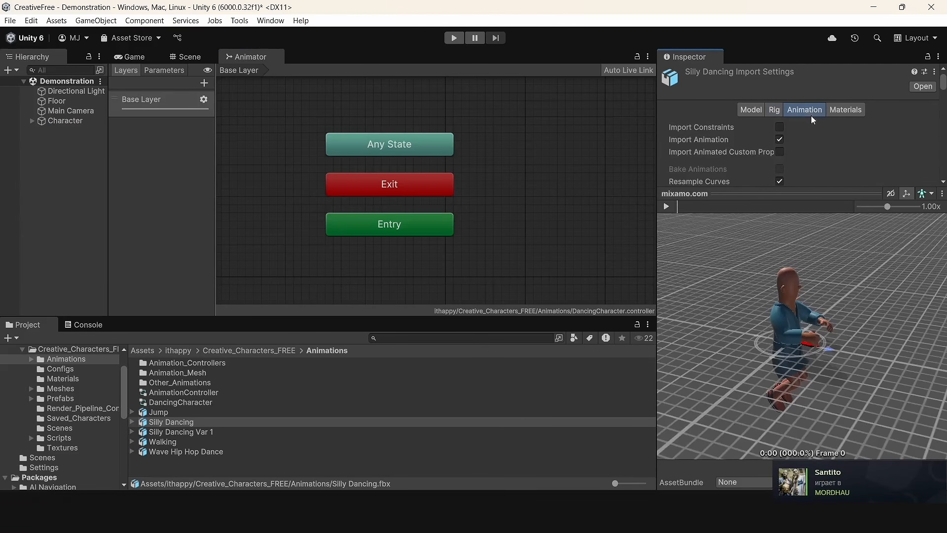
left_click(776, 110)
left_click(807, 129)
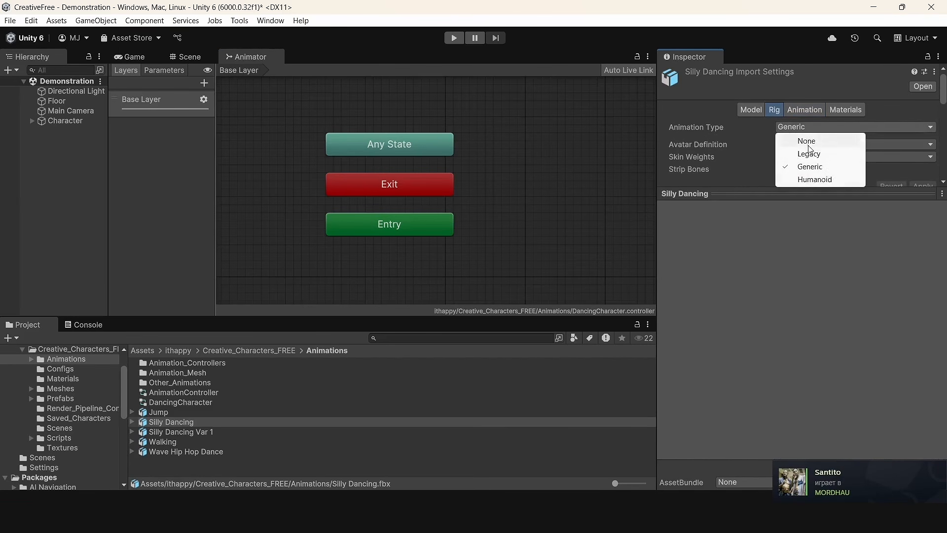
left_click(814, 179)
scroll(912, 137, "down", 3)
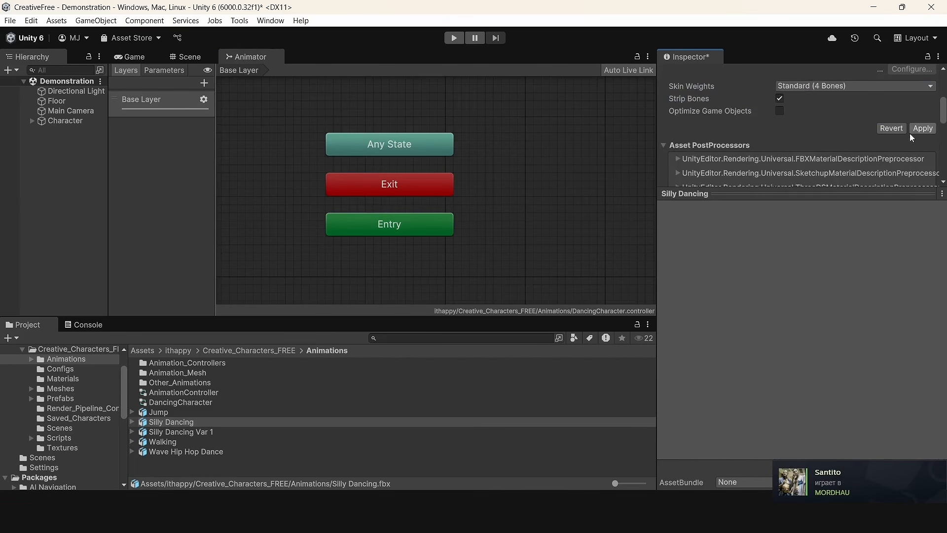
left_click(922, 128)
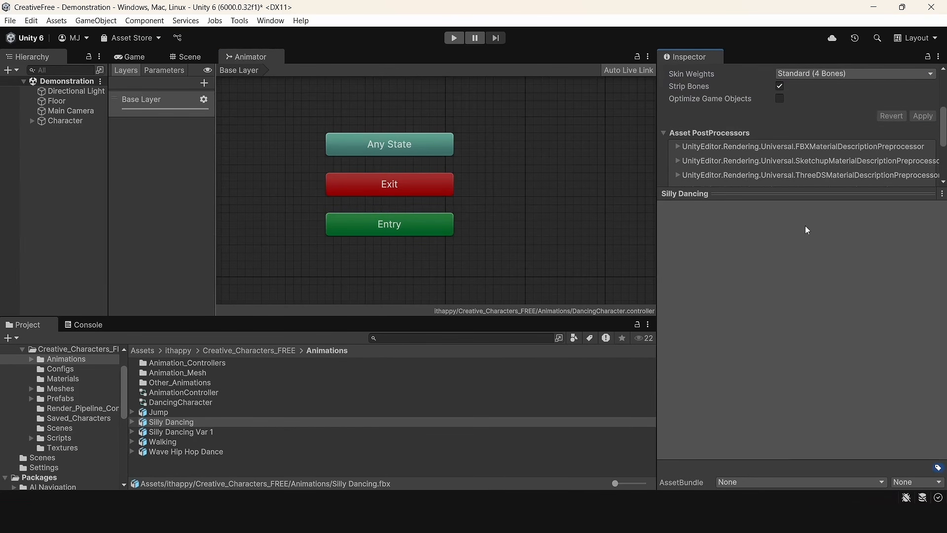
Step: Play the Silly Dancing clip's import preview on the humanoid model from a lower viewing angle
scroll(806, 198, "up", 5)
left_click(805, 109)
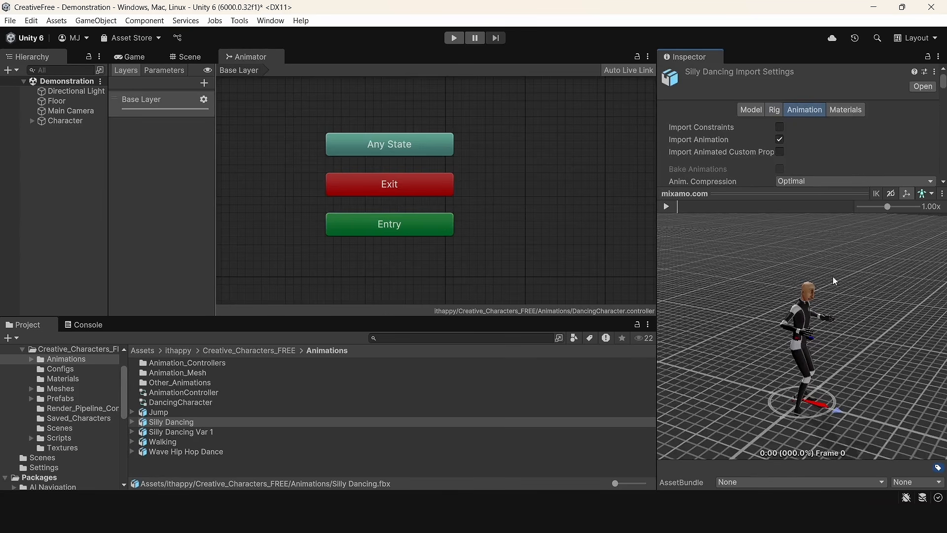
left_click_drag(833, 280, 755, 276)
left_click(666, 206)
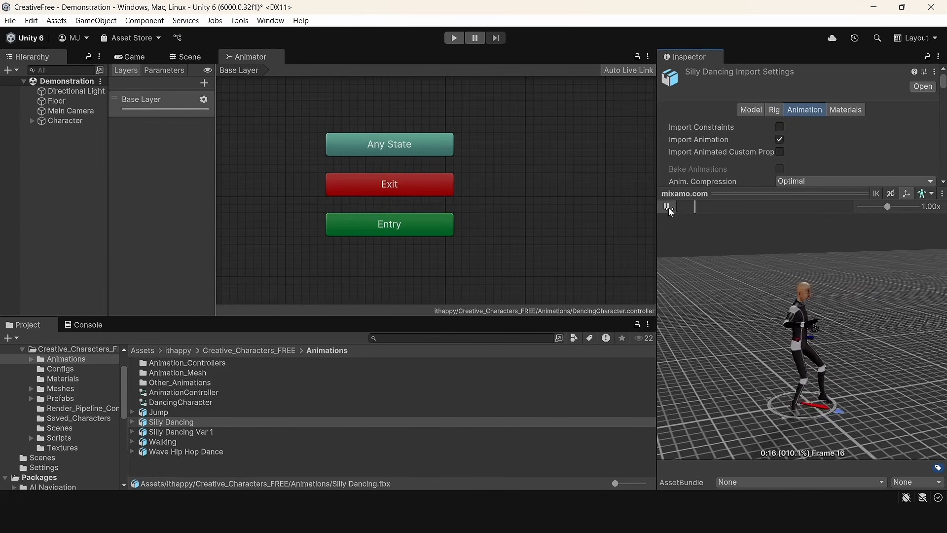
Step: Add the Silly Dancing animation to the DancingCharacter graph as its default state, placed beside the Exit node
left_click(199, 423)
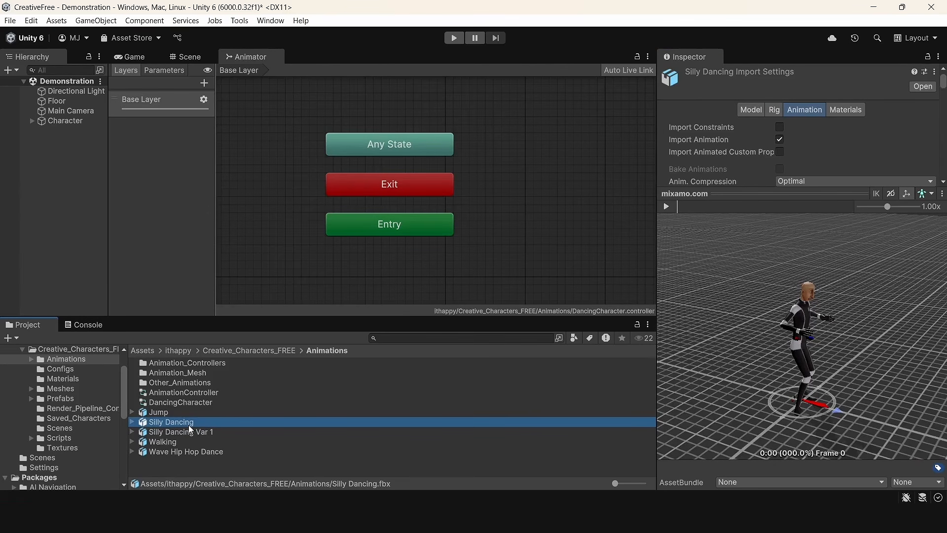
left_click_drag(189, 426, 548, 184)
left_click(551, 141)
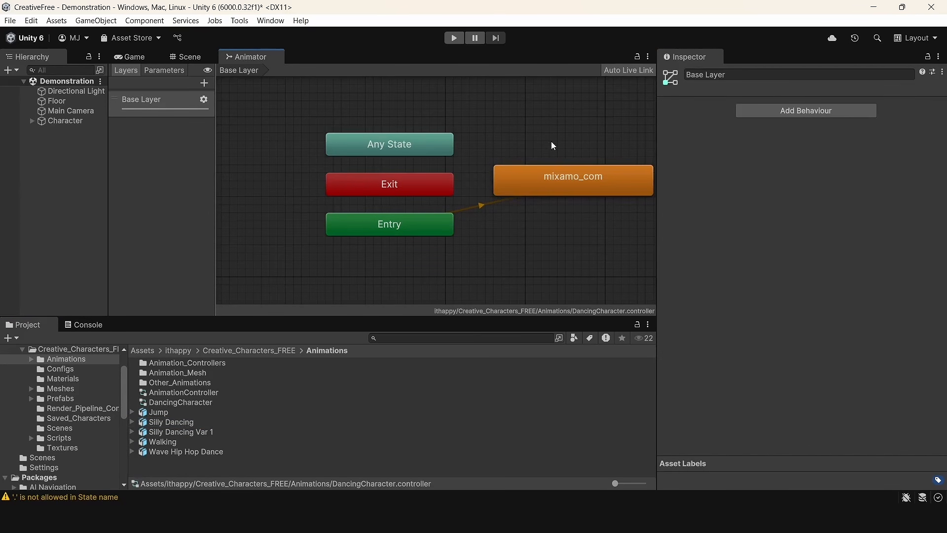
scroll(551, 143, "down", 1)
middle_click_drag(528, 166, 463, 212)
left_click(463, 214)
scroll(439, 187, "down", 3)
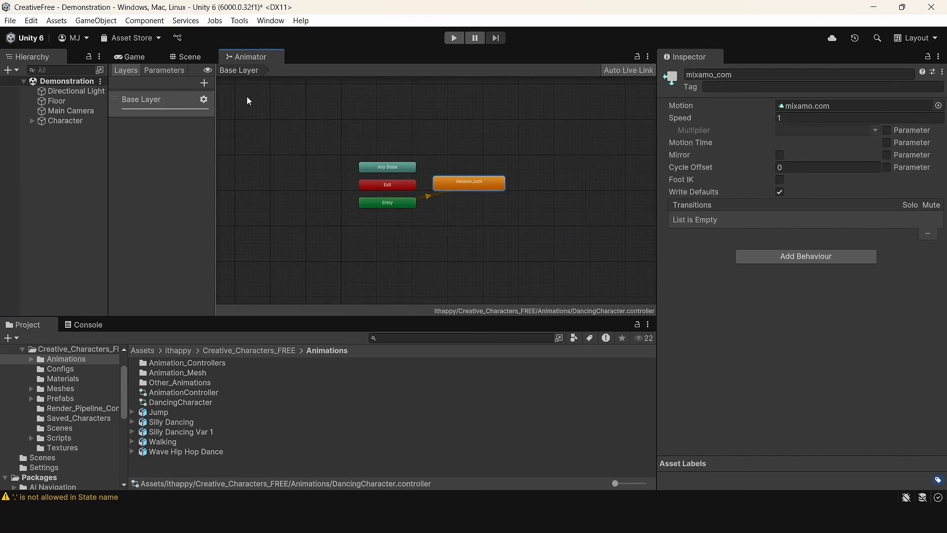
Step: Run the Demonstration scene to check the character's dance, and stop play mode
left_click(187, 57)
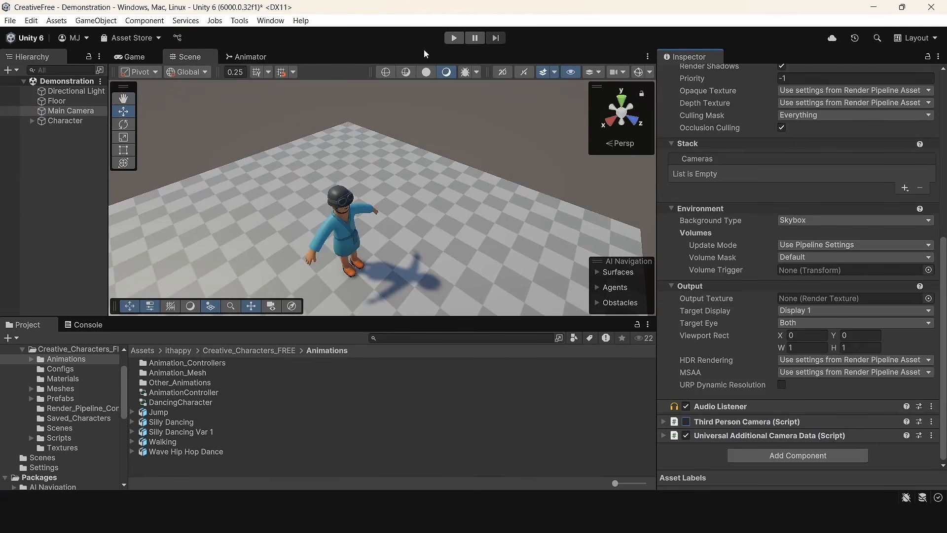
left_click(454, 38)
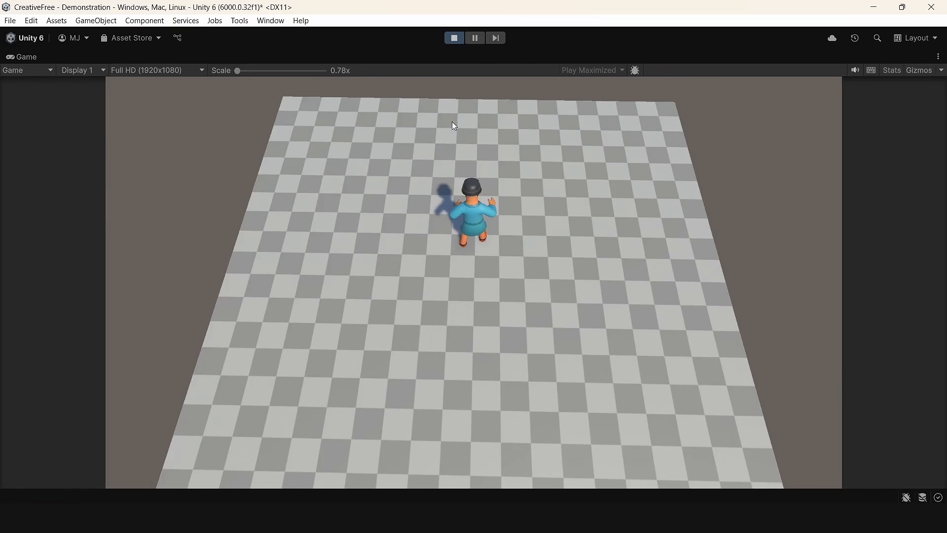
left_click(472, 40)
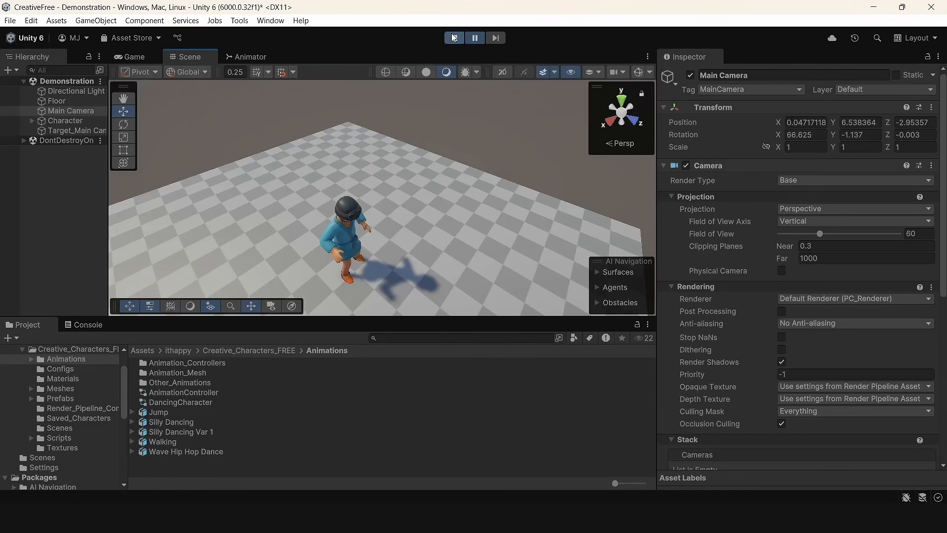
left_click(451, 36)
Step: Reopen the DancingCharacter graph and check which motion clip the default state uses
left_click(176, 412)
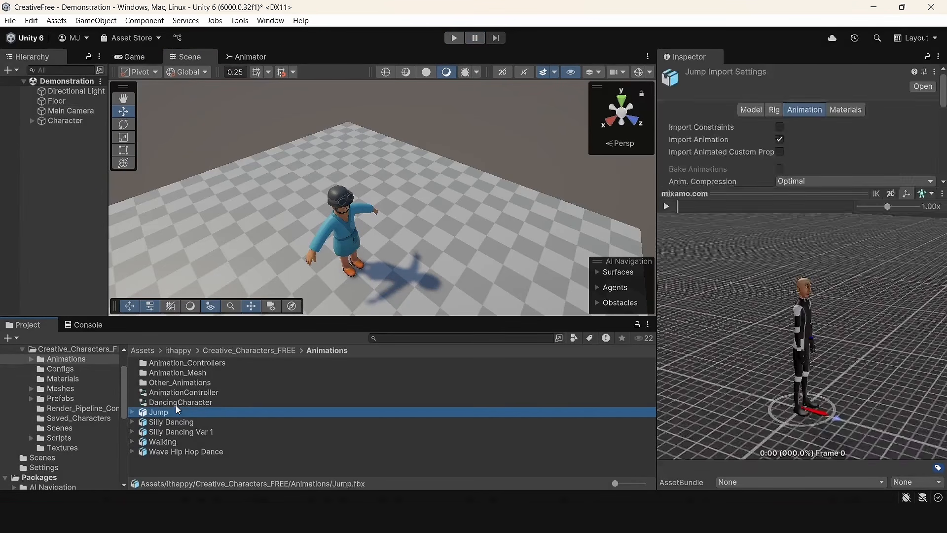
left_click(180, 402)
left_click(243, 56)
left_click(443, 185)
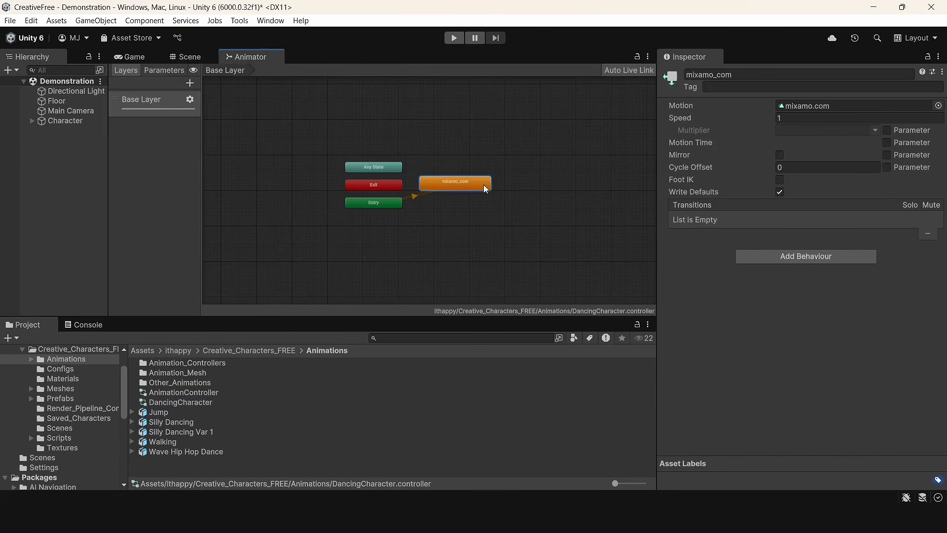
left_click(816, 105)
Step: Enable Loop Time on the Silly Dancing clip in its import settings and apply the change
left_click(190, 422)
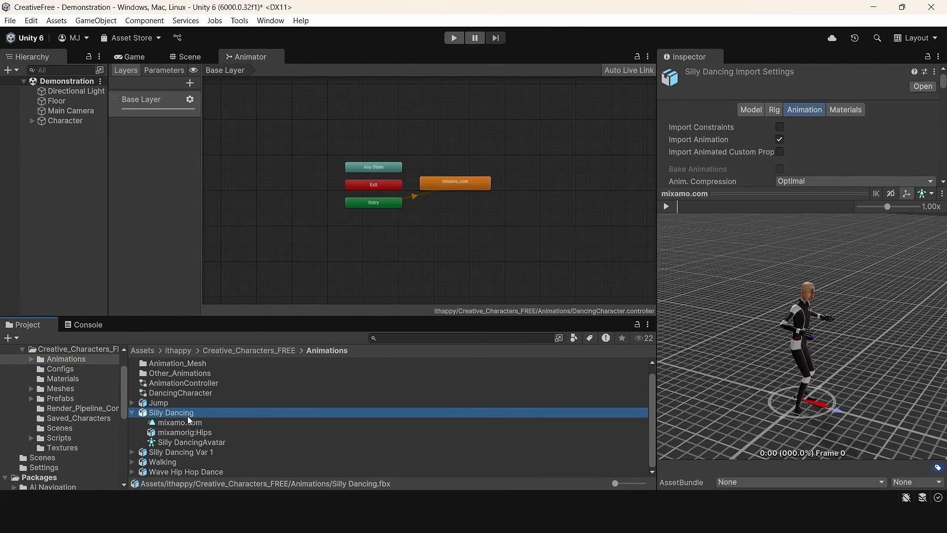
scroll(827, 130, "down", 8)
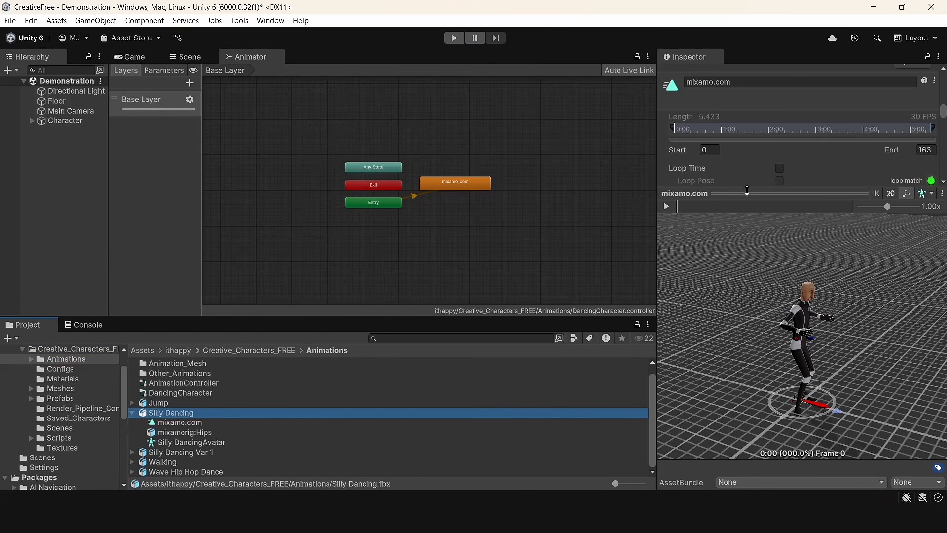
left_click_drag(746, 193, 738, 295)
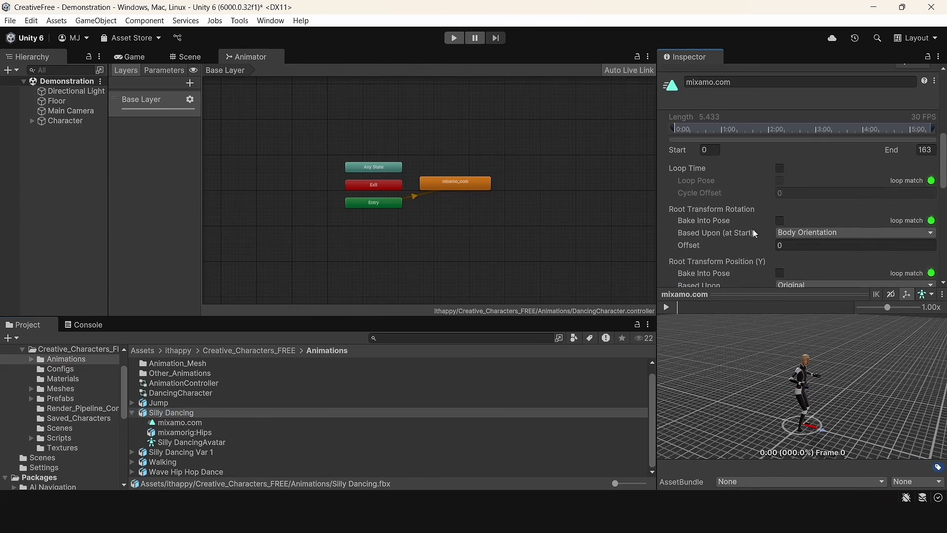
left_click(779, 169)
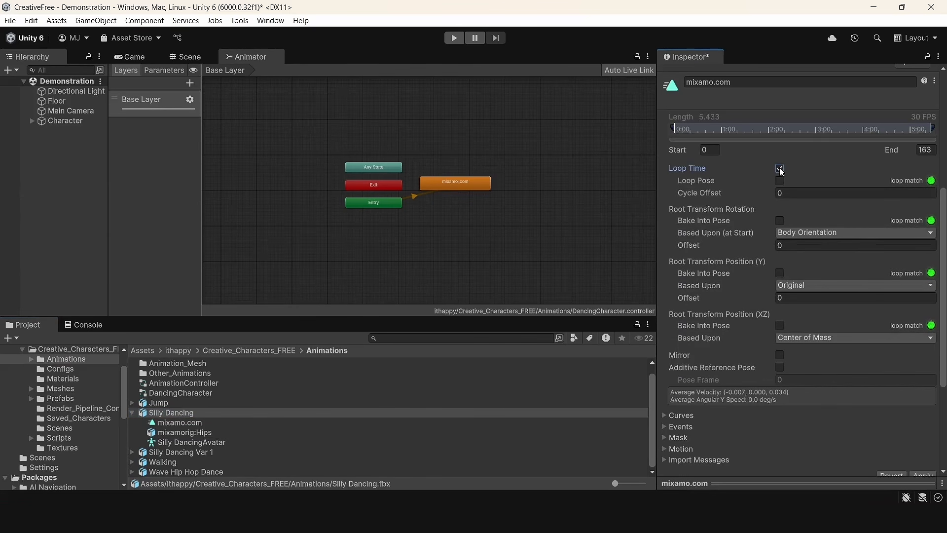
scroll(857, 245, "down", 3)
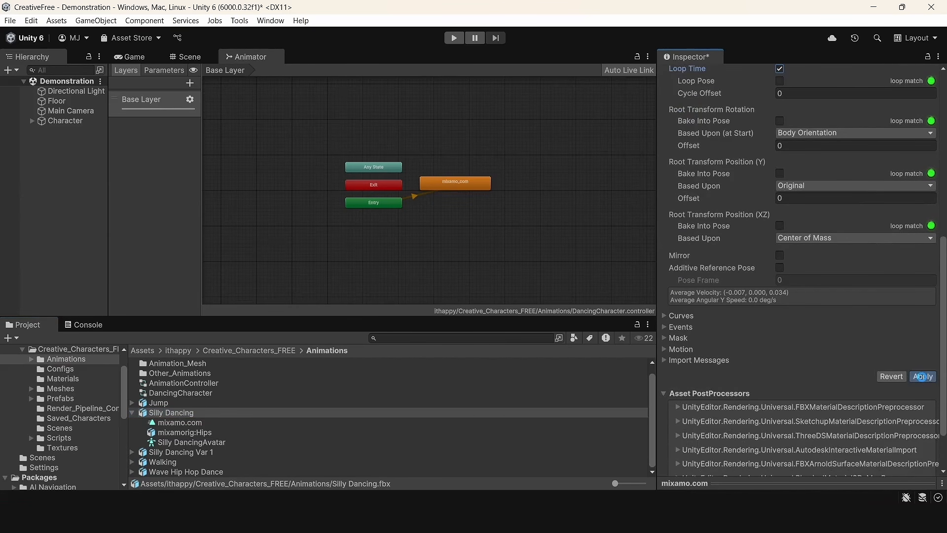
left_click(922, 377)
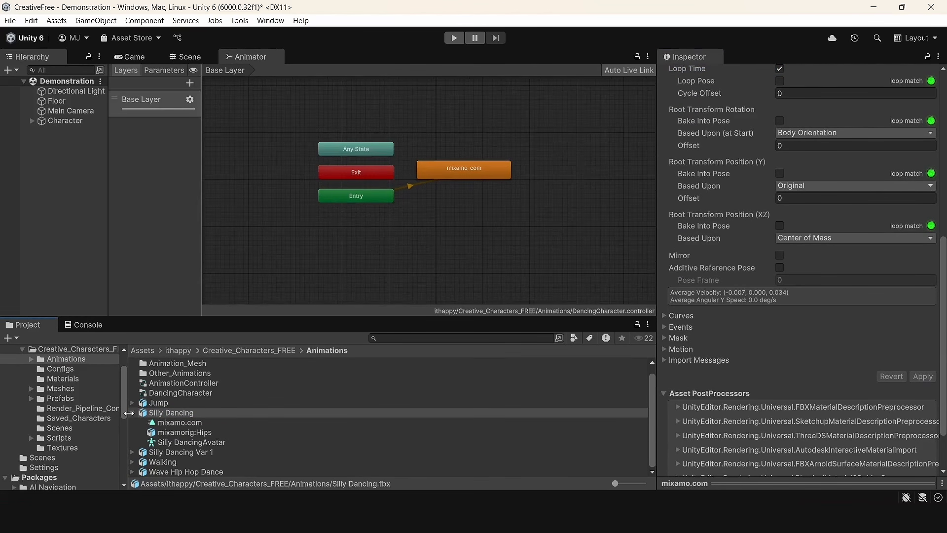
Step: Run the scene with the Game view scaled to 0.78x to check the looping dance, and return to the Scene view
key("ctrl+p")
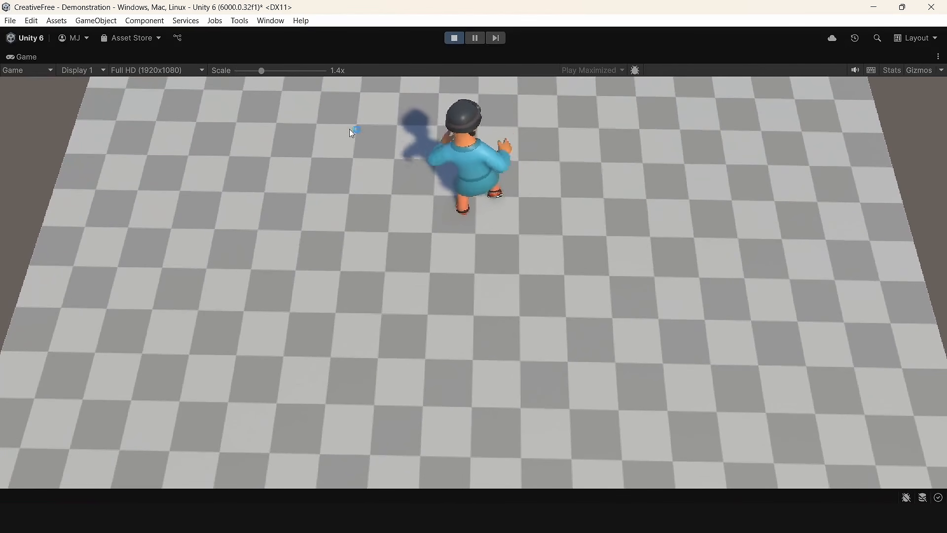
left_click_drag(262, 70, 238, 71)
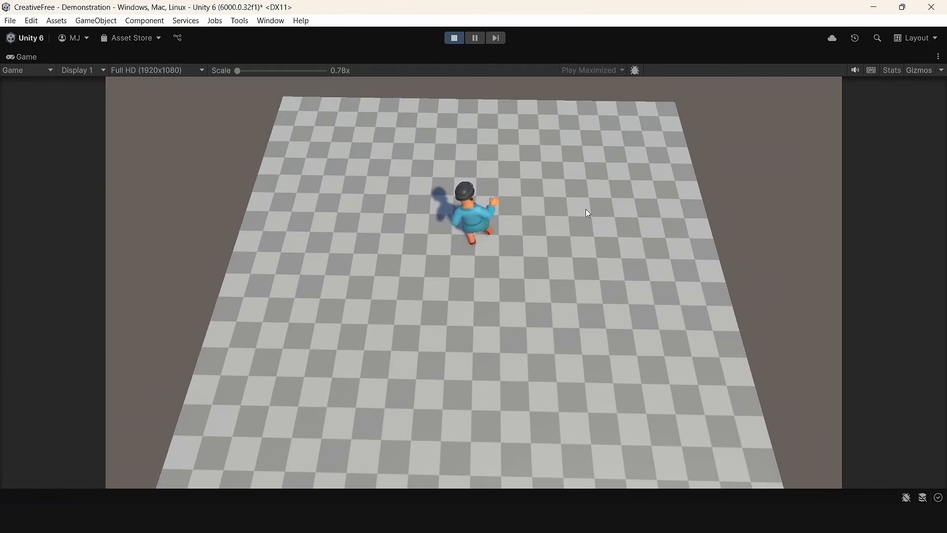
left_click(455, 38)
left_click(178, 58)
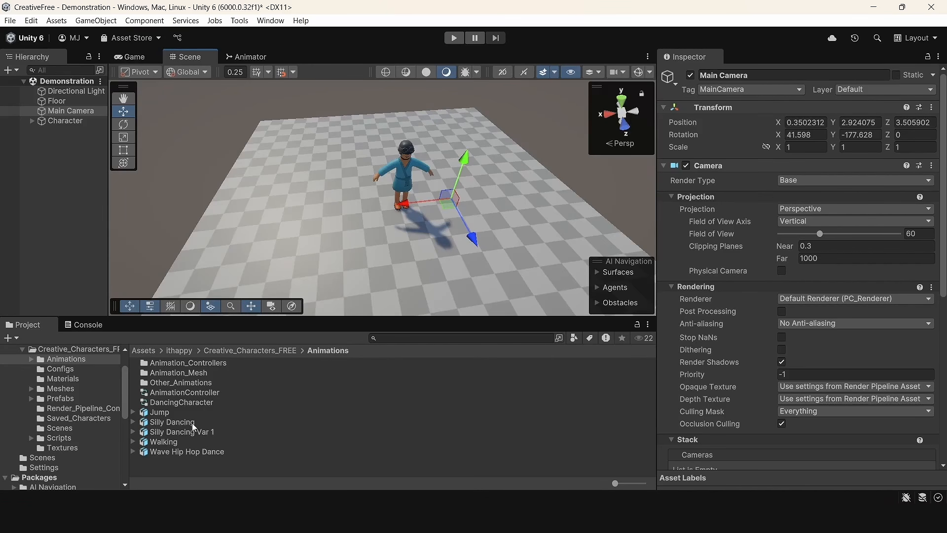
left_click_drag(314, 280, 106, 166, "alt")
Step: Add the Silly Dancing Var 1 animation to the DancingCharacter graph as a second state above the default one
left_click(242, 61)
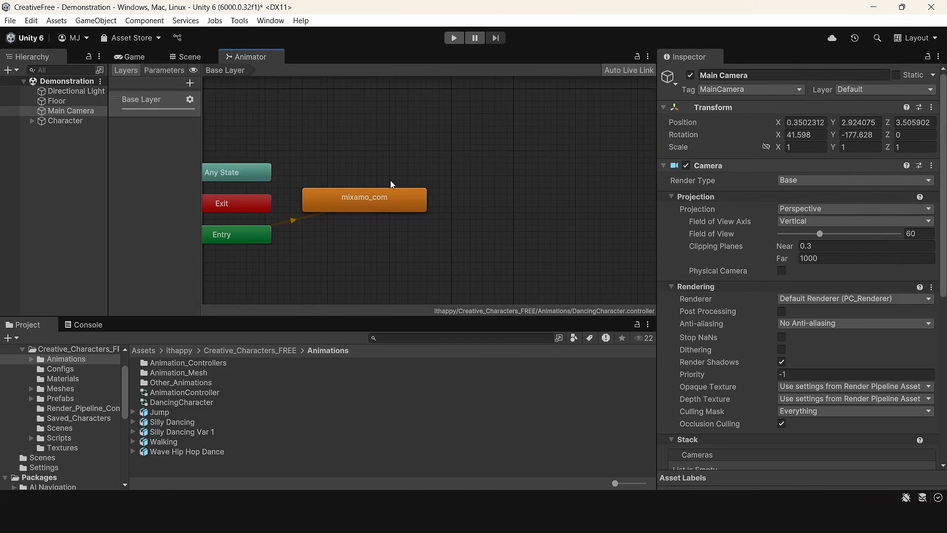
left_click(395, 194)
middle_click_drag(449, 179, 442, 225)
left_click(193, 424)
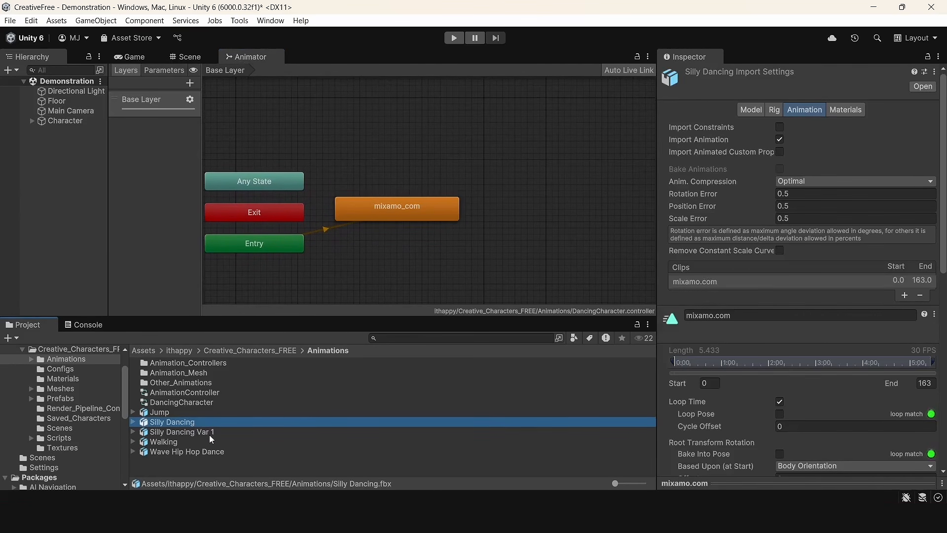
left_click(203, 433)
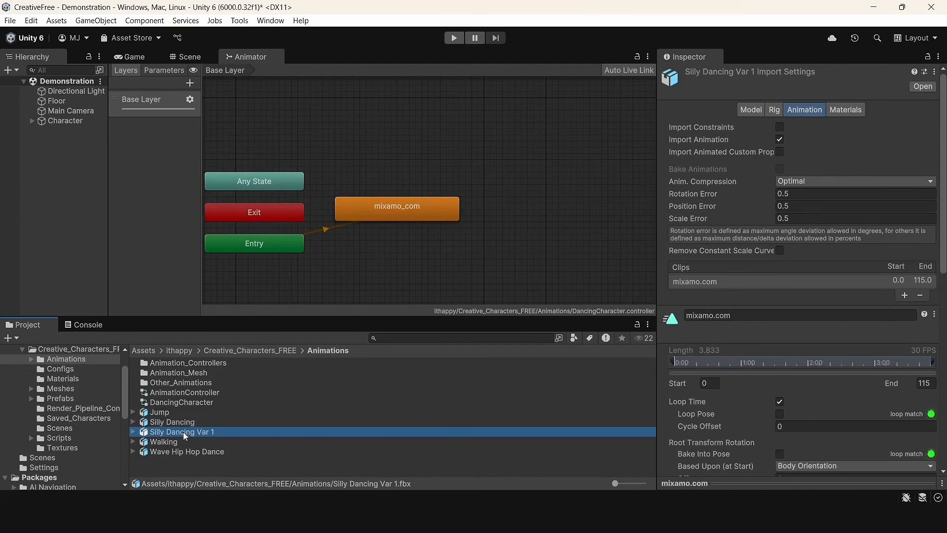
left_click_drag(182, 431, 365, 164)
Step: Make a transition from the default Silly Dancing state to the Silly Dancing Var 1 state above it
left_click(389, 206)
right_click(388, 207)
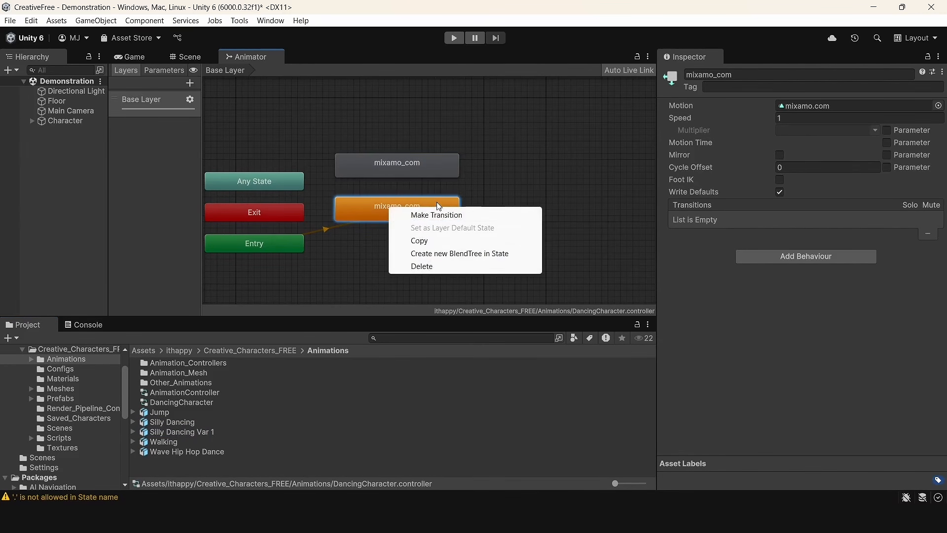
left_click(430, 214)
left_click(401, 164)
left_click(501, 156)
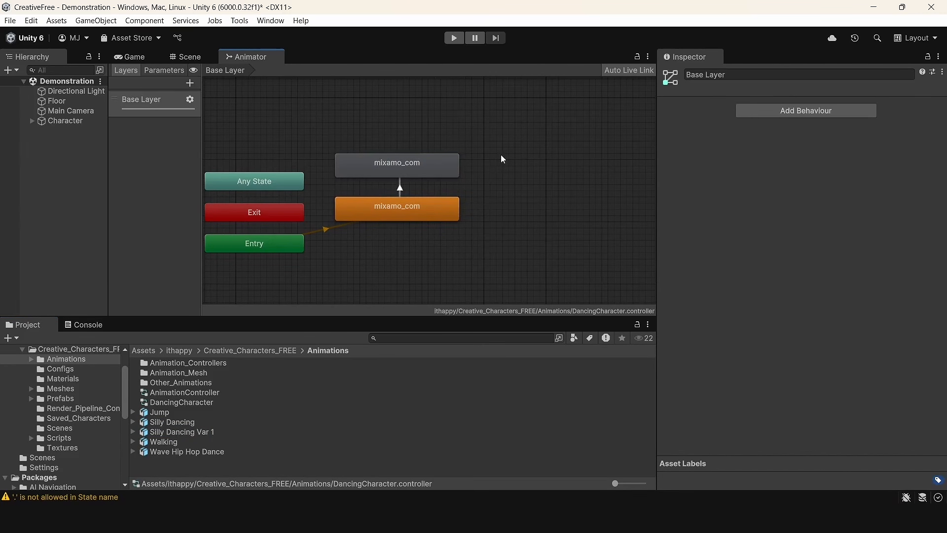
Step: Add the mixamo.com clip from Wave Hip Hop Dance to the graph as a third state beside the other two
middle_click_drag(501, 156, 471, 163)
left_click(188, 422)
left_click(190, 442)
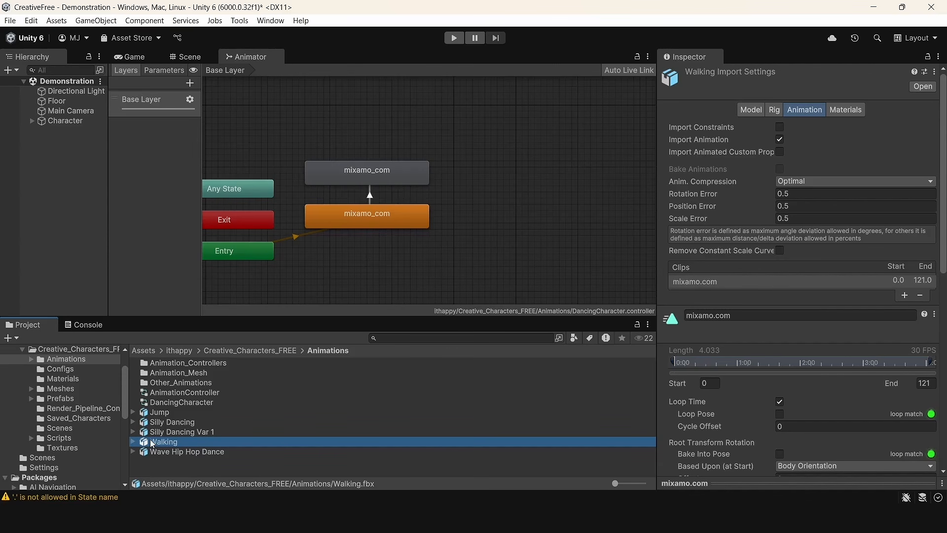
left_click(134, 452)
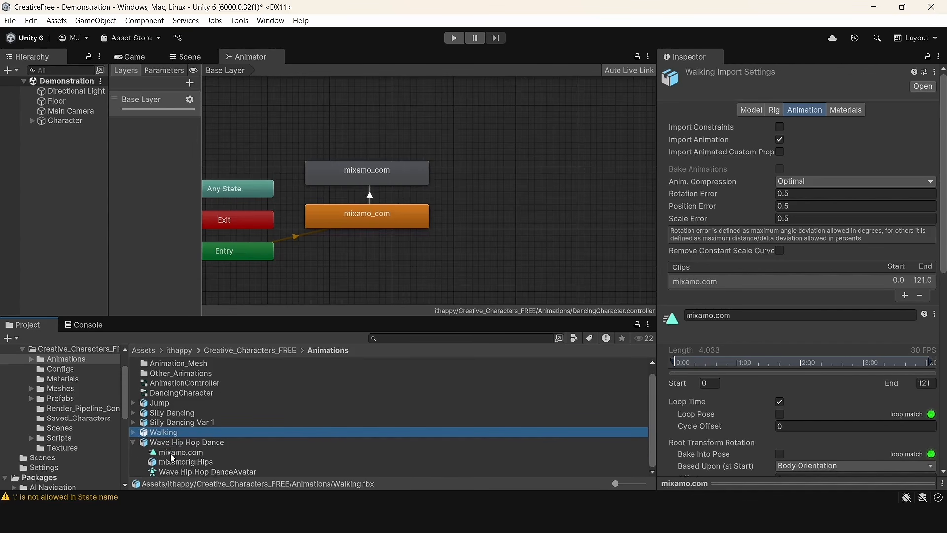
double_click(171, 453)
left_click(815, 182)
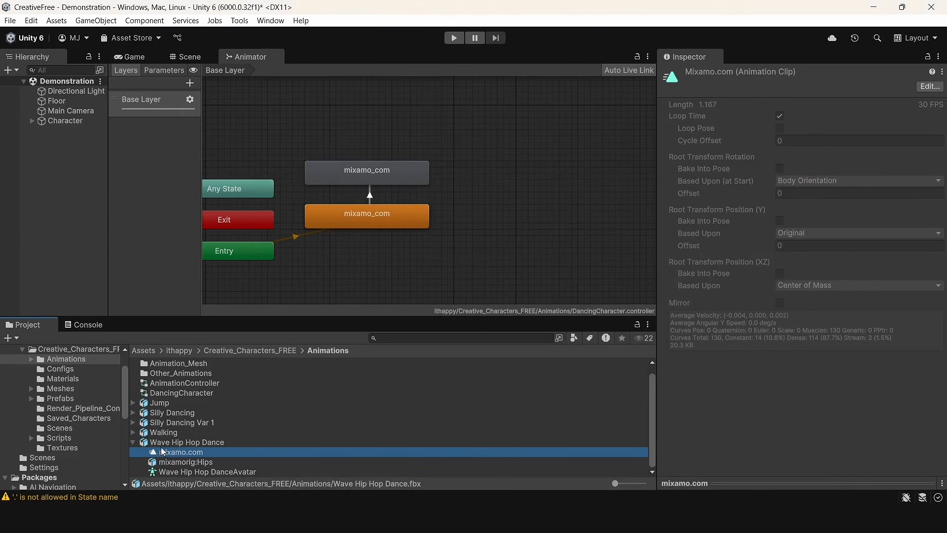
left_click_drag(162, 452, 395, 275)
left_click(133, 442)
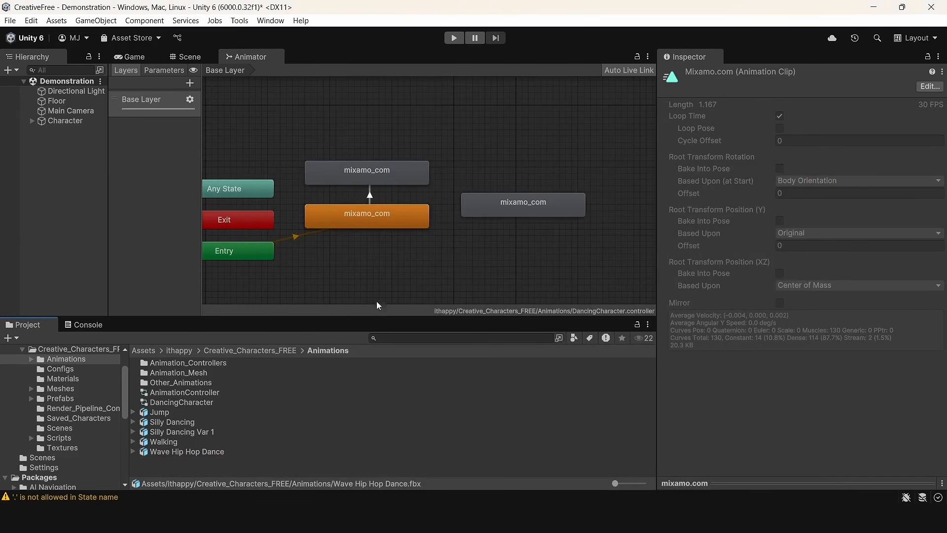
left_click_drag(498, 209, 503, 197)
Step: Make a transition from the Silly Dancing Var 1 state to the Wave Hip Hop Dance state
left_click(419, 182)
right_click(418, 182)
left_click(434, 188)
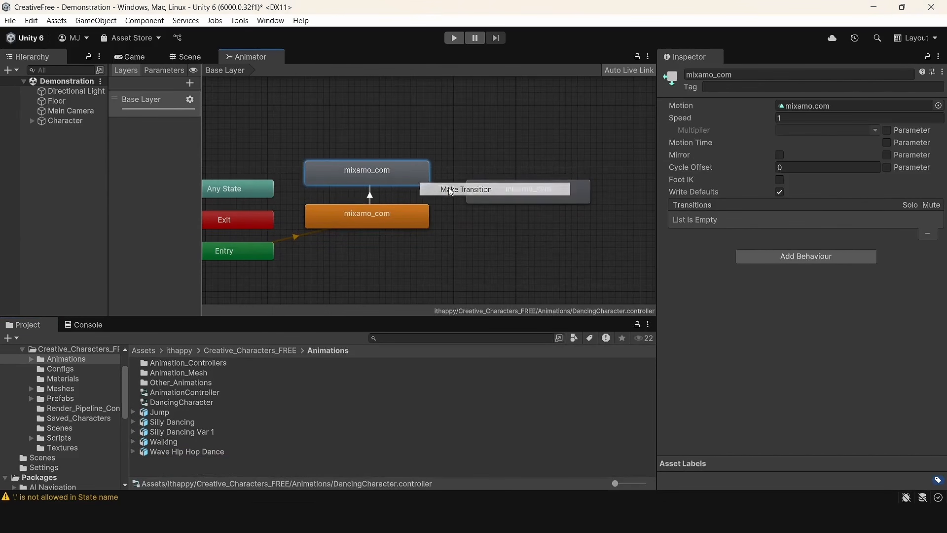
left_click(493, 192)
Step: Make a transition from the Wave Hip Hop Dance state back to the default Silly Dancing state
right_click(493, 193)
left_click(513, 199)
left_click(424, 224)
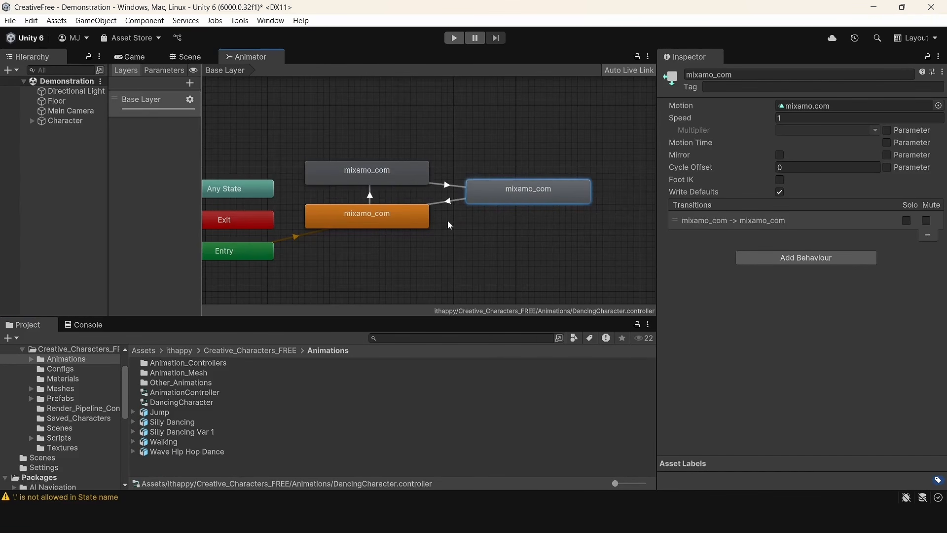
left_click(419, 235)
middle_click_drag(420, 237, 456, 236)
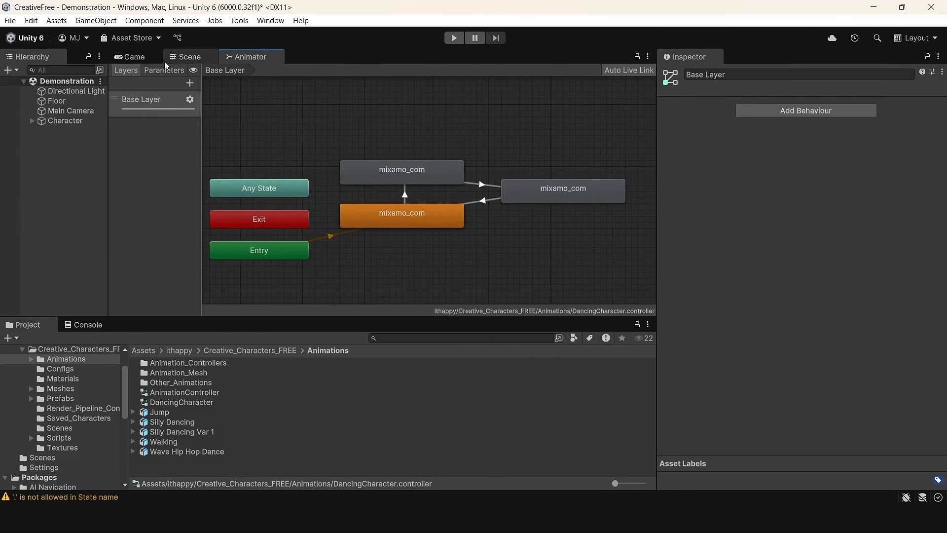
Step: Inspect the transition from the default state to the Silly Dancing Var 1 state, and run the scene to test the dance cycle
left_click(403, 193)
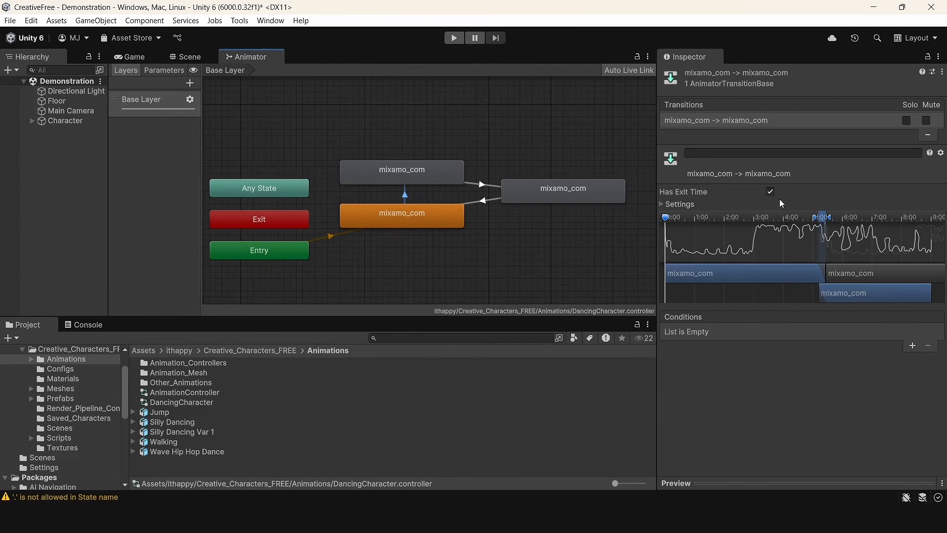
scroll(776, 232, "down", 1)
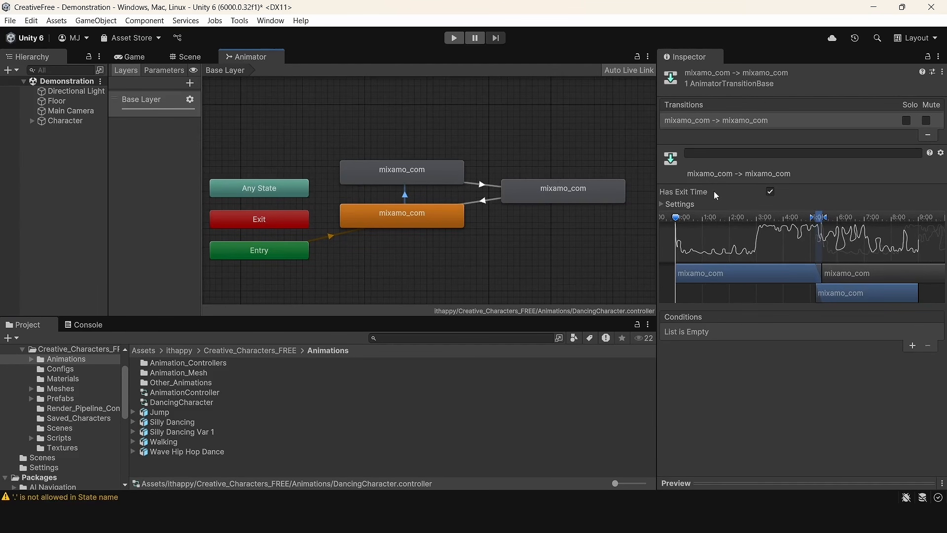
left_click(186, 57)
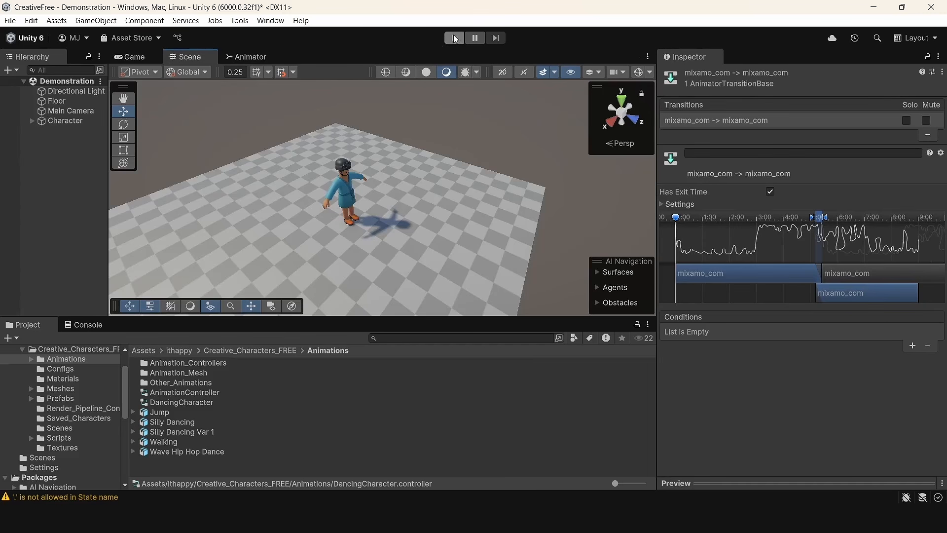
left_click(454, 38)
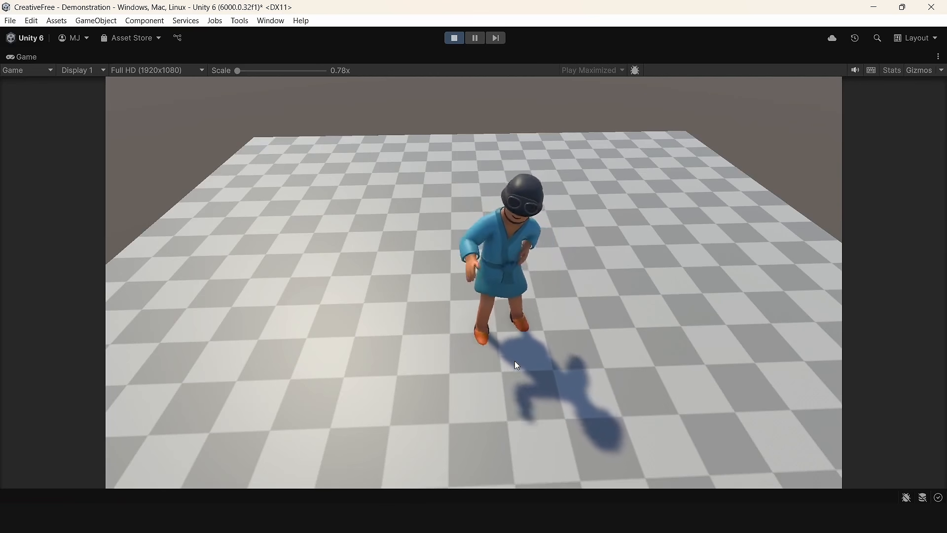
left_click(475, 38)
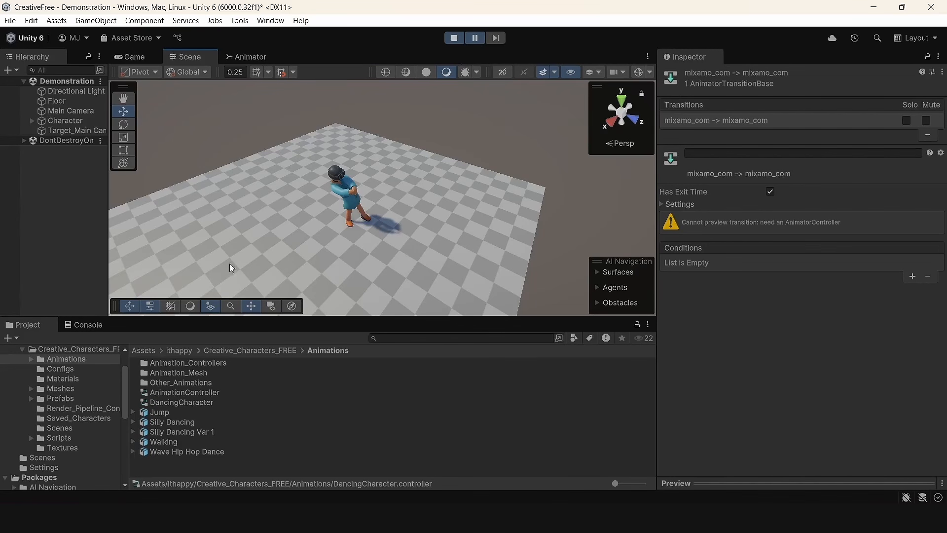
left_click(475, 40)
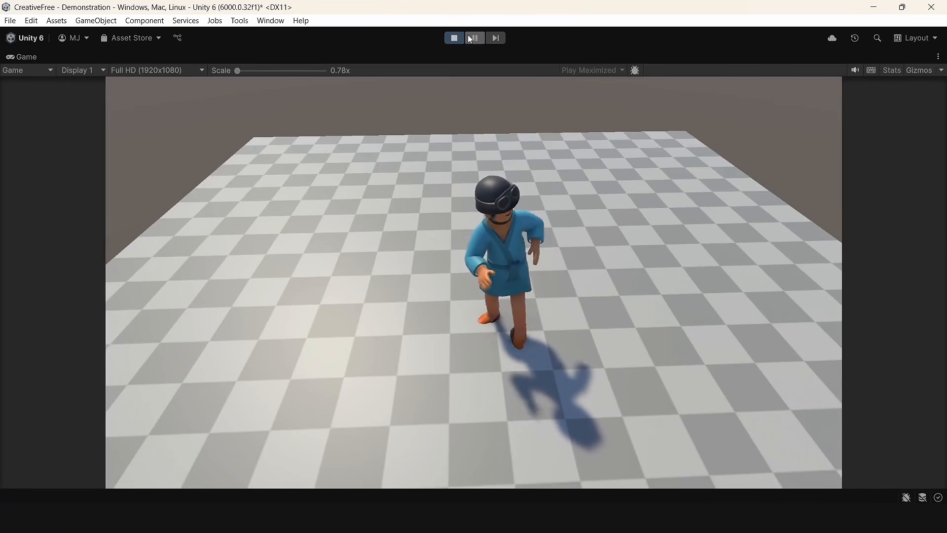
left_click(455, 38)
Step: Enable Foot IK on the three dance states and inspect the transition from Silly Dancing Var 1 to Wave Hip Hop Dance
left_click(247, 57)
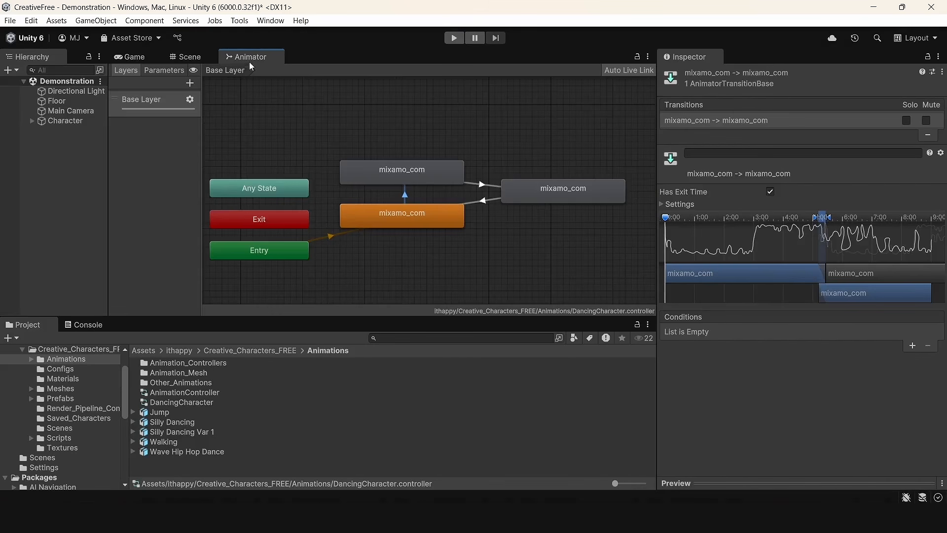
left_click(390, 180)
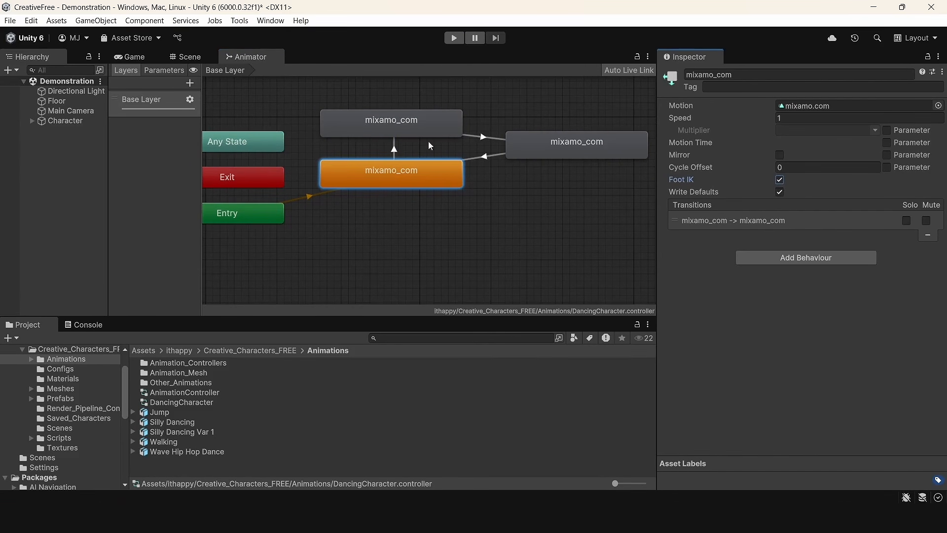
left_click(428, 132)
left_click(588, 155)
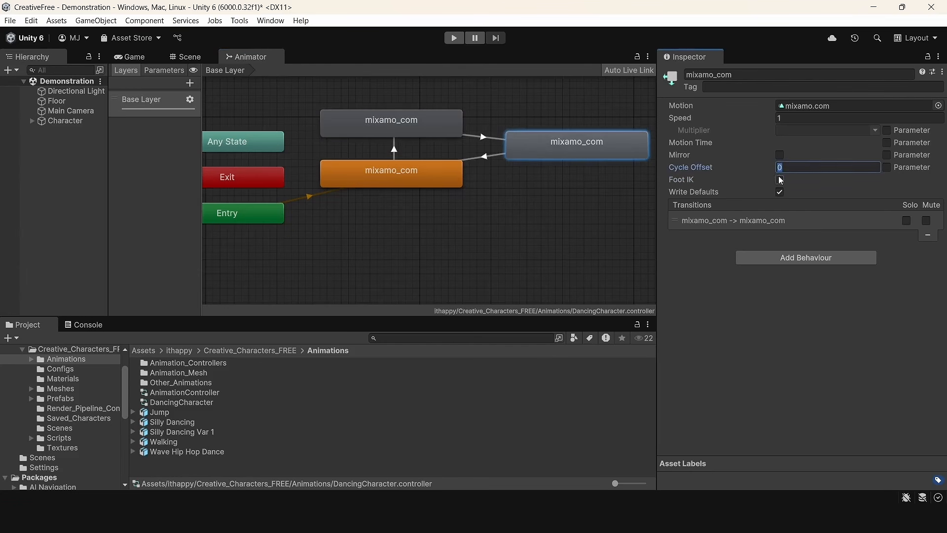
left_click(481, 138)
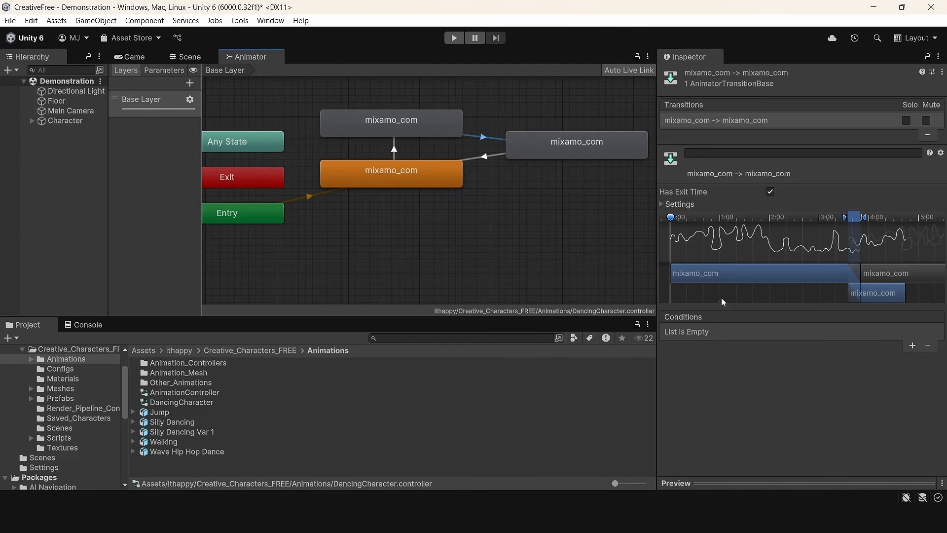
Step: Run the scene, pause it, and view the character's face and upper body close up in a maximized Scene view
left_click(454, 38)
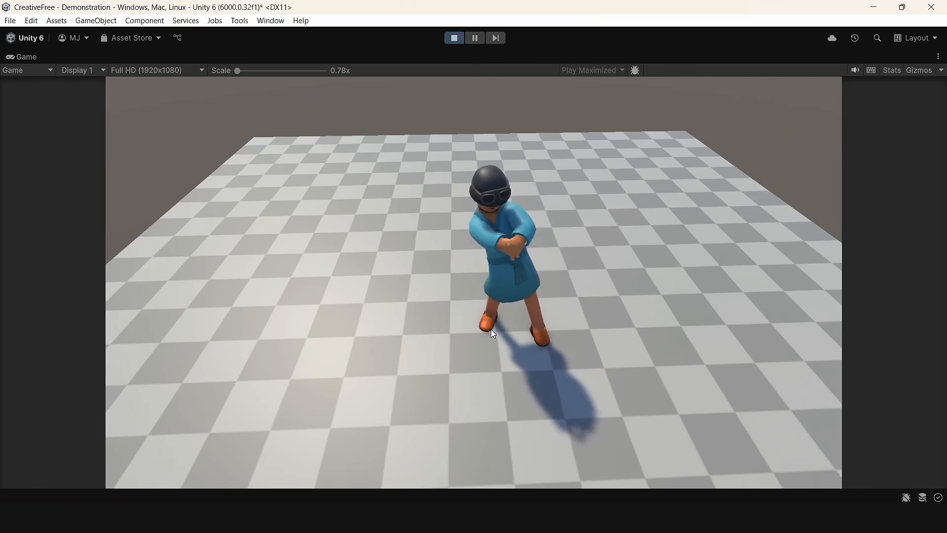
left_click(475, 41)
left_click(189, 57)
right_click_drag(207, 123, 241, 131)
key("w")
key("shift+space")
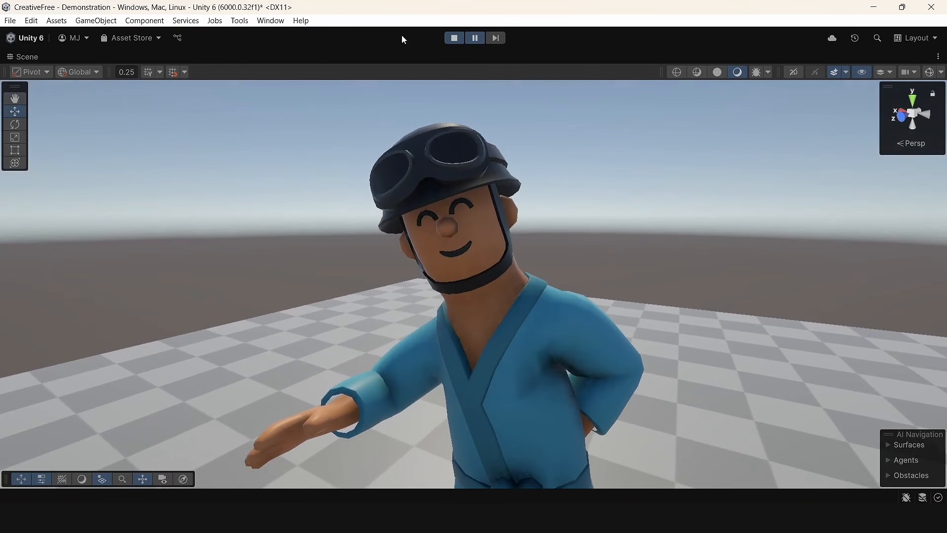
Step: Resume playback, watch the dancing character from other angles in the Scene view, and stop the run
left_click(475, 38)
right_click_drag(482, 87, 590, 187)
left_click_drag(713, 239, 458, 237, "alt")
left_click(455, 39)
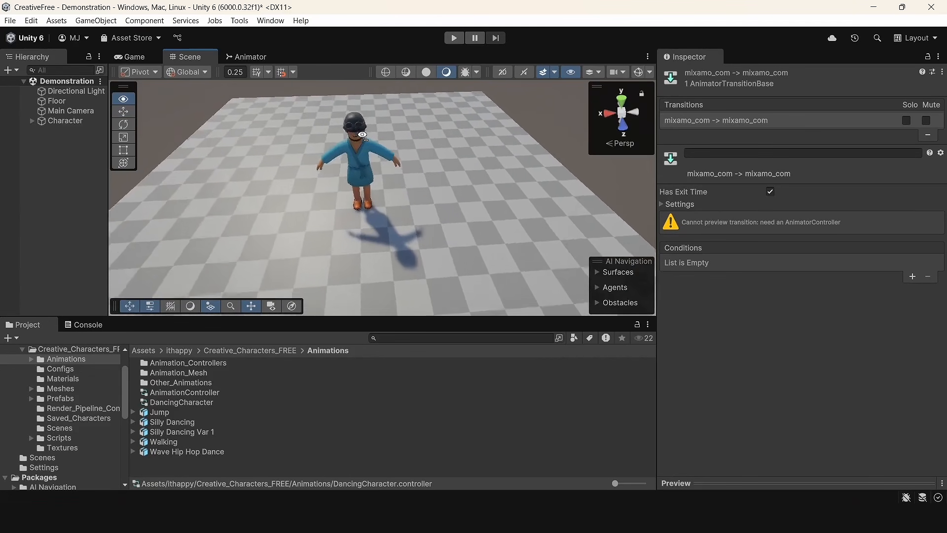
Step: Collapse the ithappy and Packages folders in the project tree and select the top-level Assets folder
right_click_drag(362, 135, 360, 120)
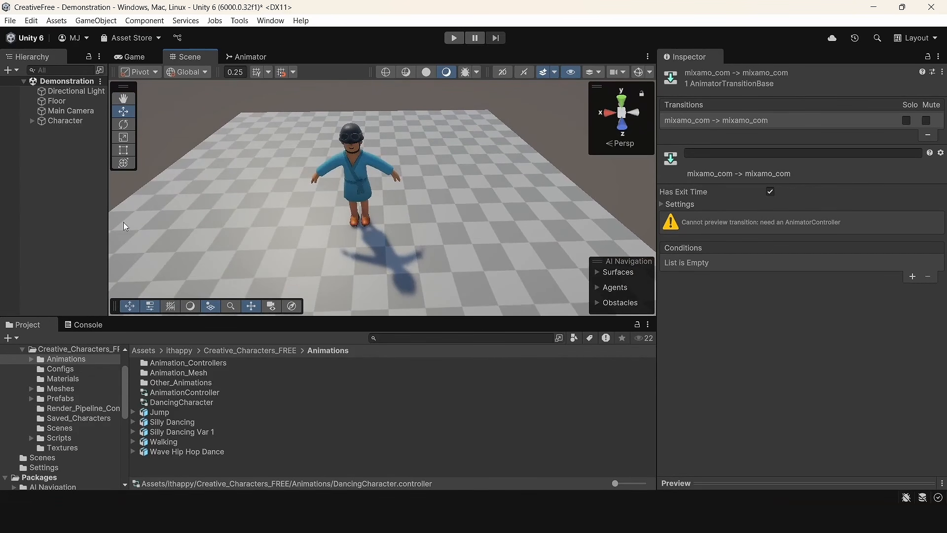
scroll(23, 369, "up", 3)
left_click(12, 379)
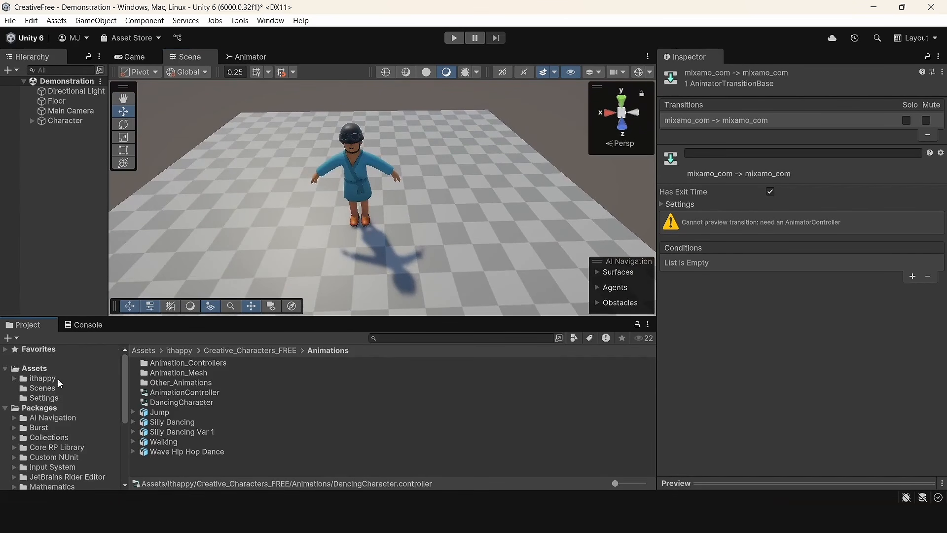
left_click(5, 408)
left_click(35, 368)
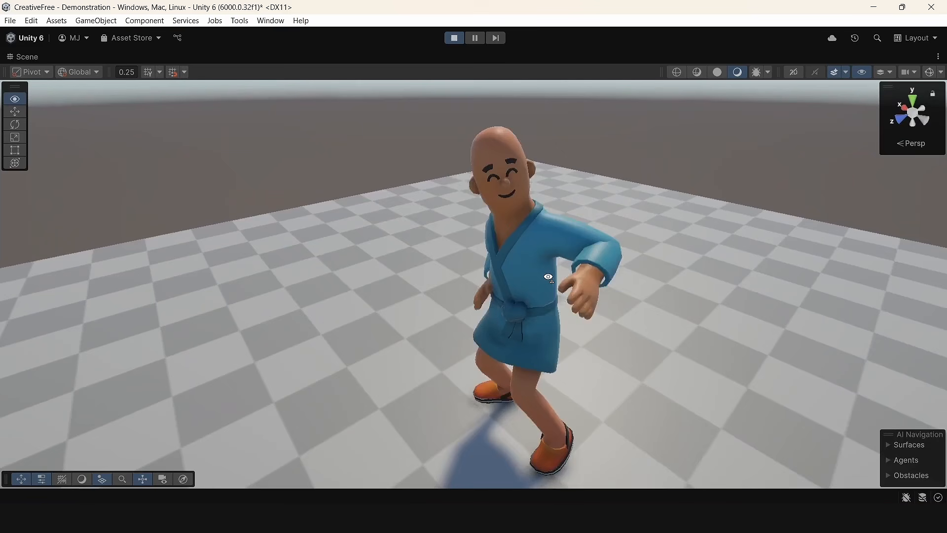
Step: Watch the bald character dance from several angles, stop the run, and restore the Scene view to its normal size
right_click_drag(522, 279, 671, 253)
key("s")
left_click(454, 38)
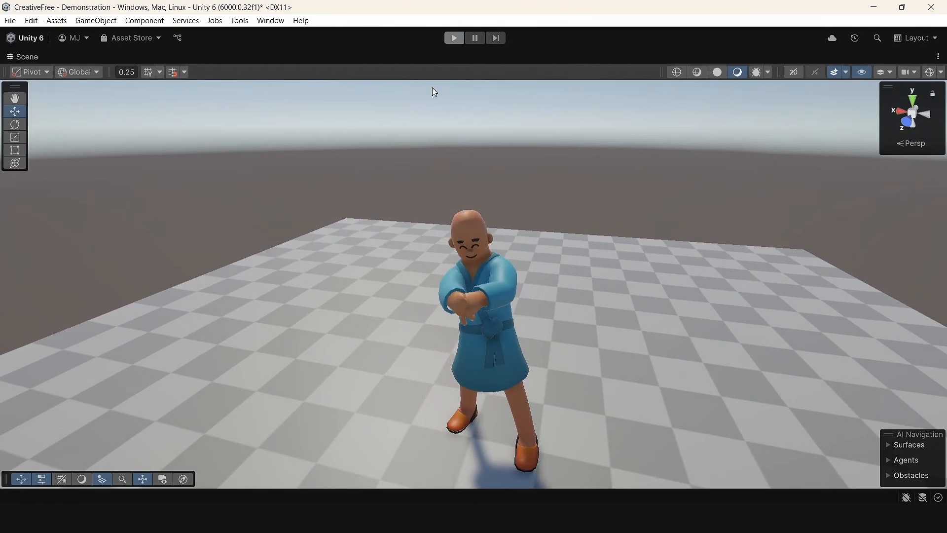
right_click_drag(432, 87, 447, 214)
key("shift+space")
scroll(383, 150, "down", 3)
right_click_drag(430, 139, 229, 145)
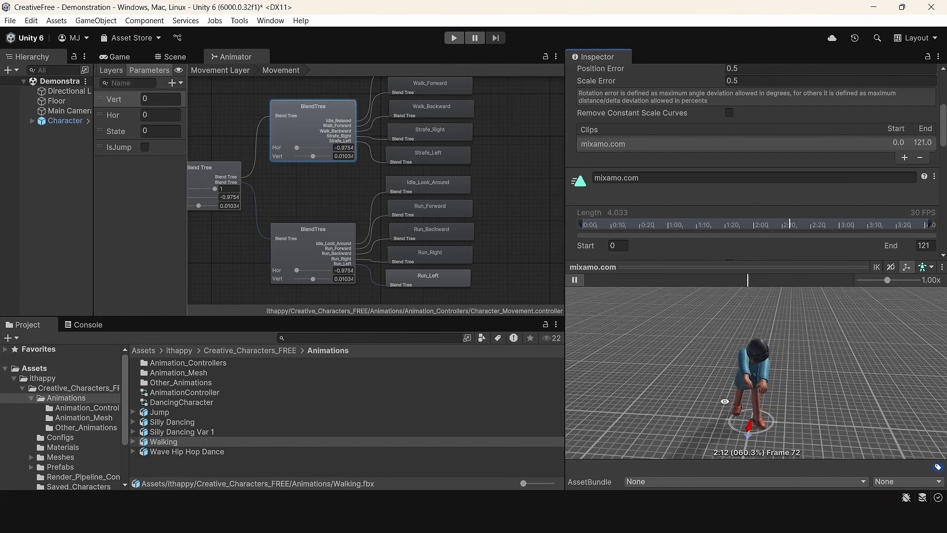
Step: Examine the Walking model's mixamo.com clip on the character in the animation preview from several angles, and review its loop settings
left_click_drag(724, 401, 696, 386)
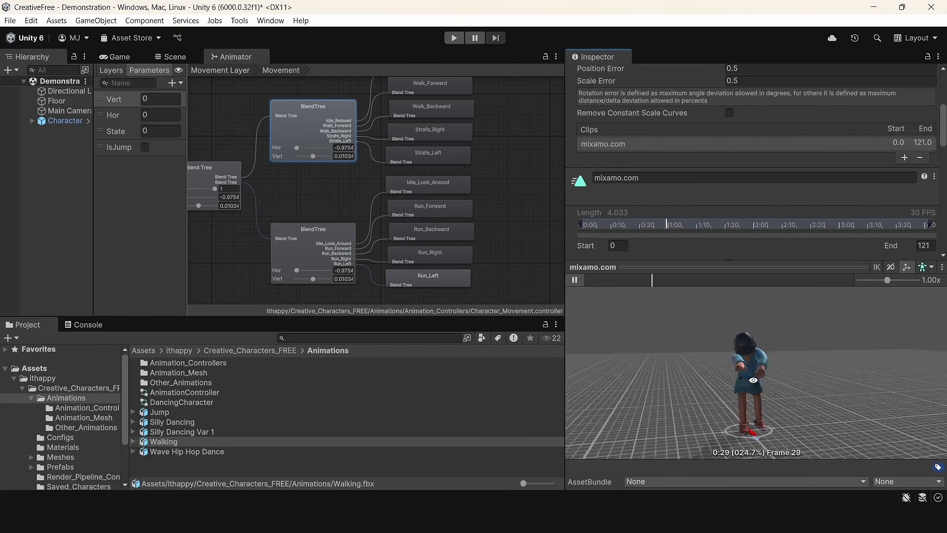
left_click_drag(750, 391, 598, 351)
scroll(686, 340, "up", 3)
middle_click_drag(686, 341, 713, 380)
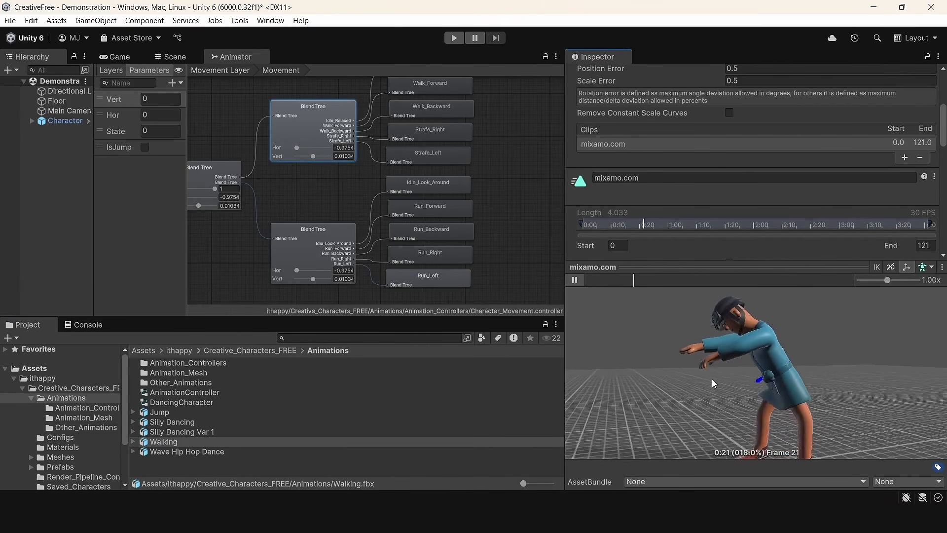
left_click_drag(741, 273, 740, 201)
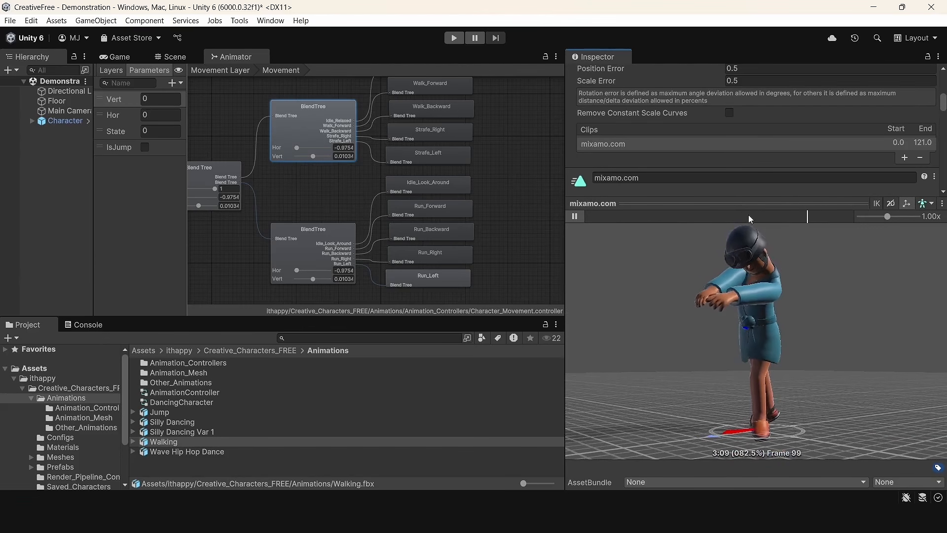
left_click_drag(789, 321, 919, 344)
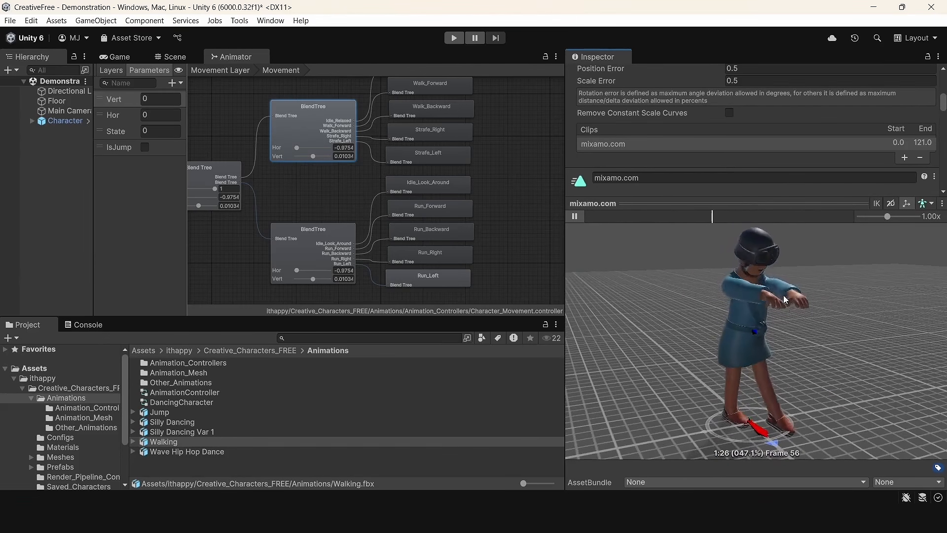
scroll(734, 160, "down", 2)
scroll(734, 160, "down", 3)
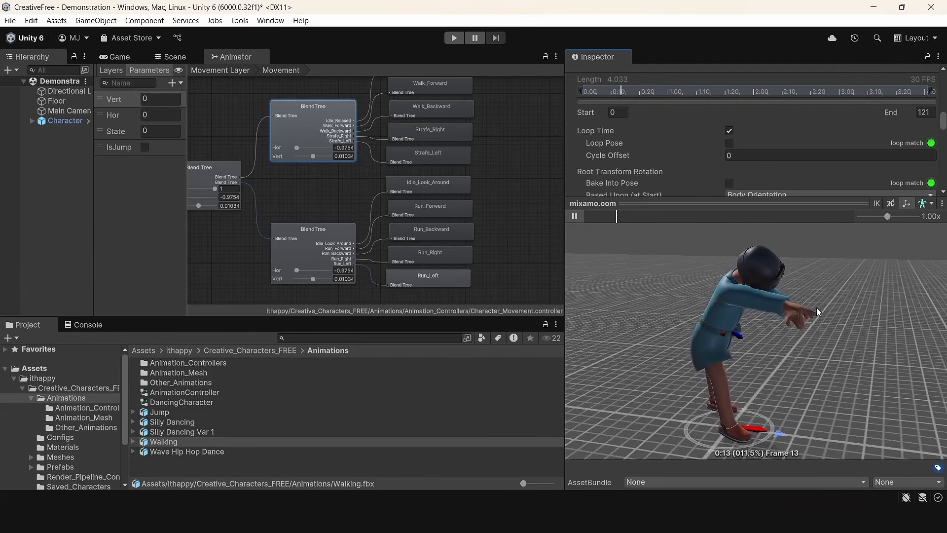
left_click_drag(719, 210, 720, 288)
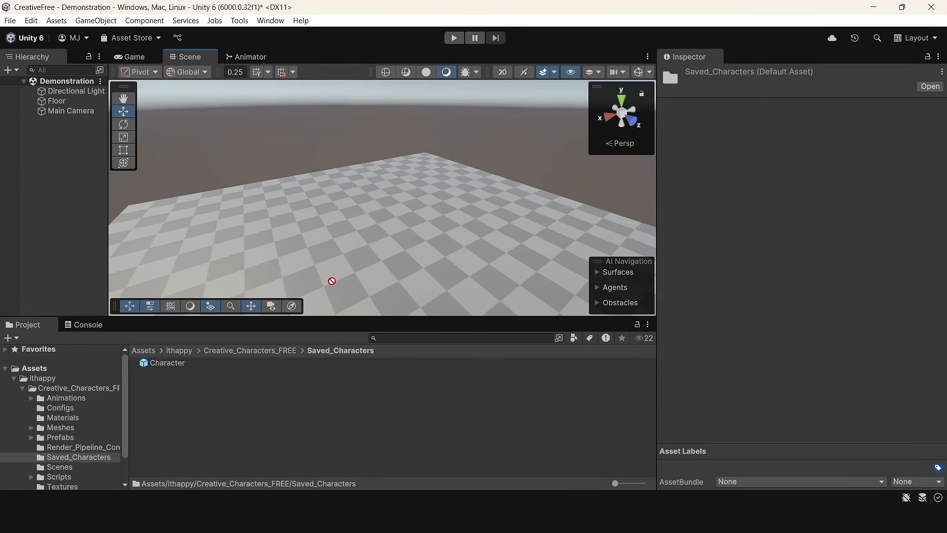
Step: Place the Character prefab from Saved_Characters on the floor and set its position to 0 on X, Y and Z
left_click_drag(330, 279, 379, 285)
type("0")
left_click(895, 154)
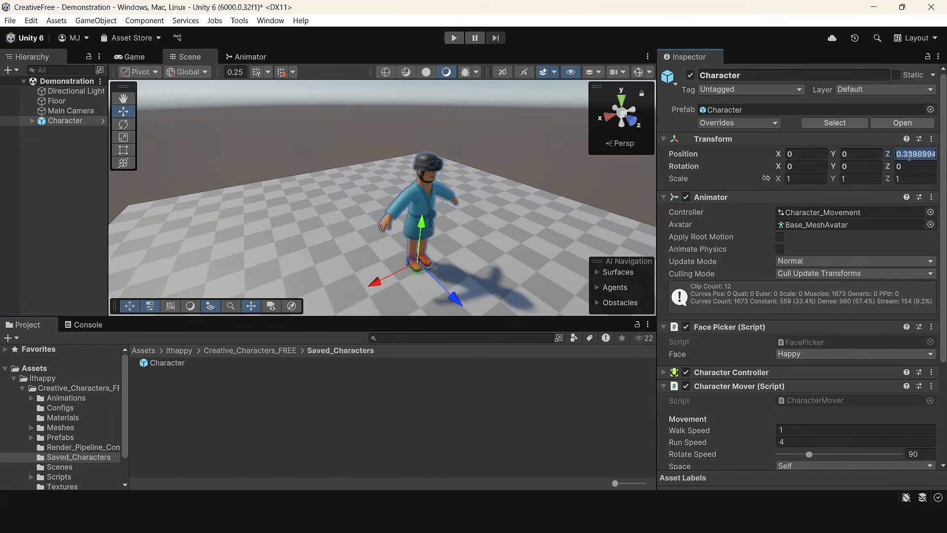
key("BackSpace")
type("0")
Step: Locate the controller assigned to the character's Animator, open Character_Movement, and look over its Movement blend tree graph
left_click(921, 212)
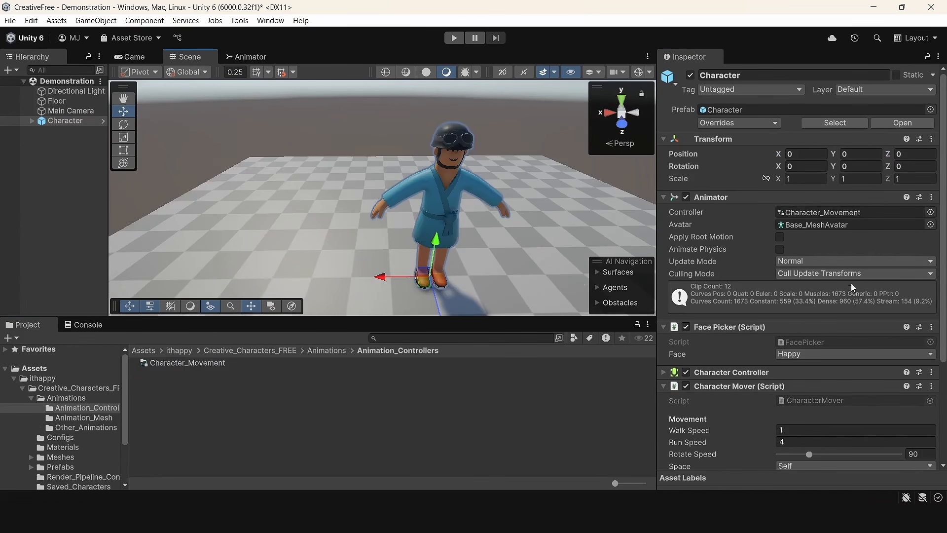
double_click(194, 364)
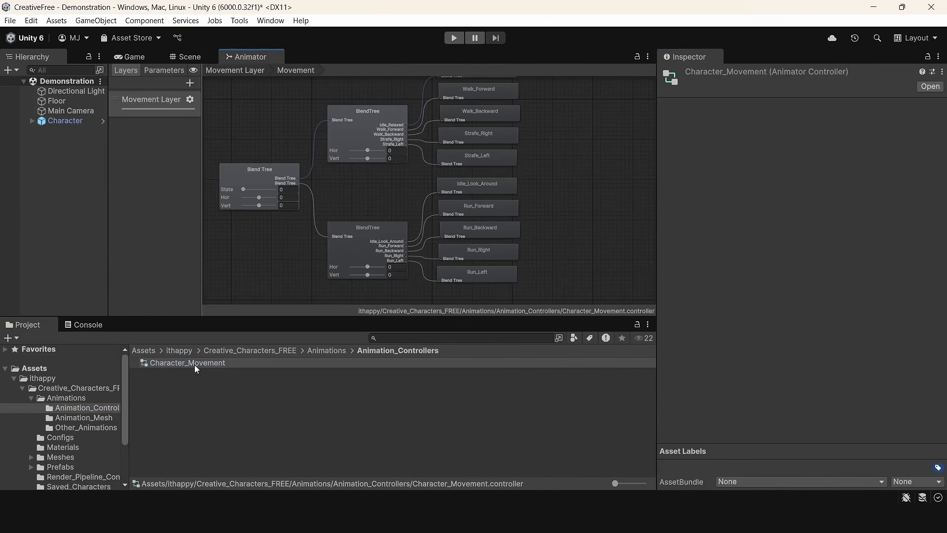
middle_click_drag(403, 190, 381, 235)
scroll(389, 206, "up", 3)
middle_click_drag(403, 187, 469, 129)
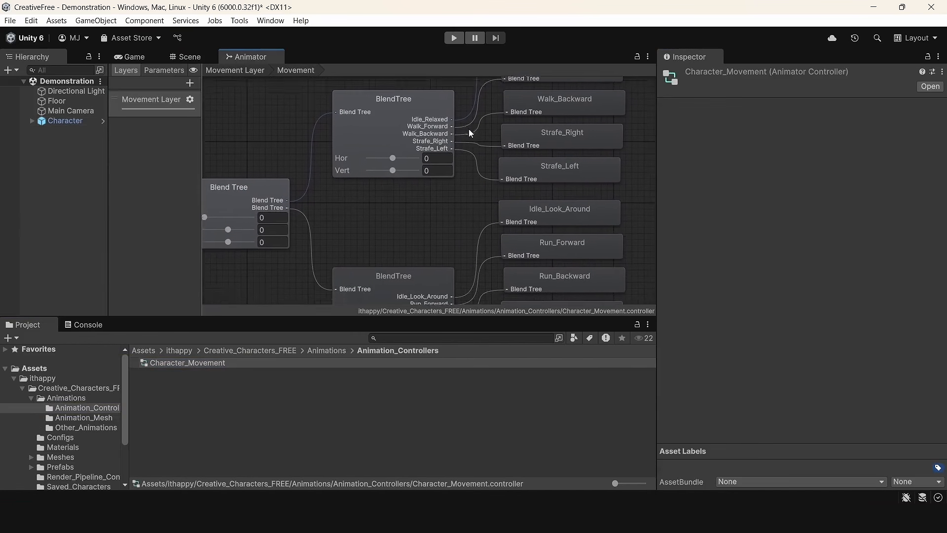
scroll(433, 165, "down", 3)
middle_click_drag(424, 191, 370, 176)
Step: Select the root Blend Tree, open its preview with the character as the preview model, and play the animation
left_click(355, 193)
left_click(704, 477)
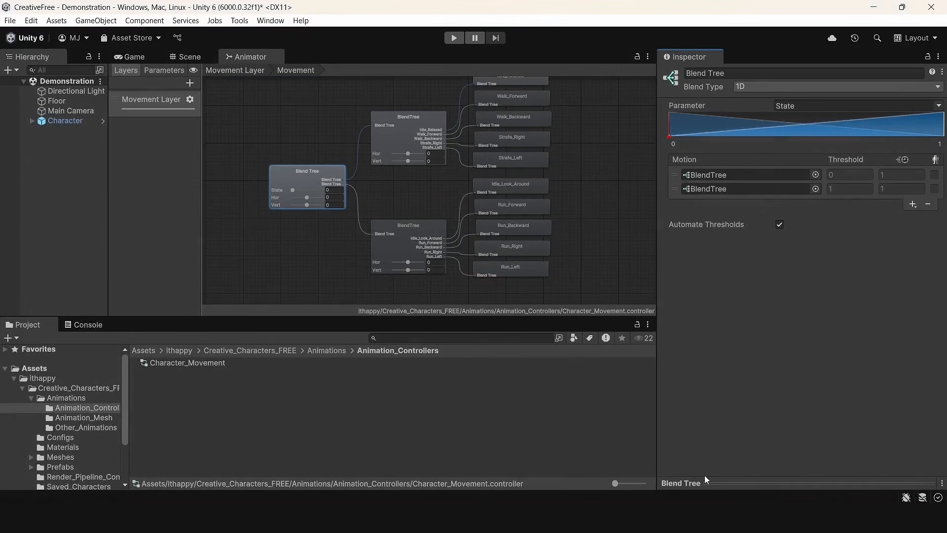
left_click(705, 477)
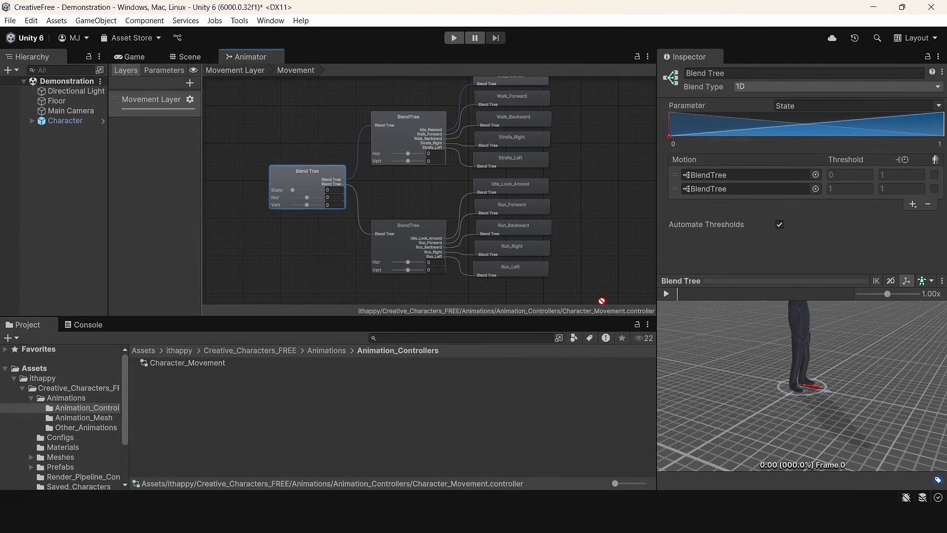
left_click(666, 293)
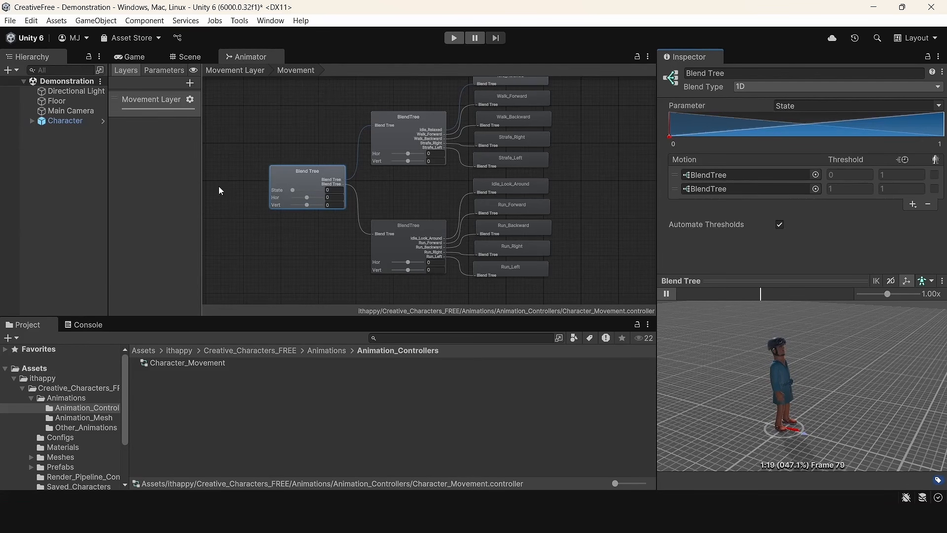
Step: Show the controller's parameters and vary State, Hor and Vert on the root Blend Tree while watching the character in the preview
left_click(161, 73)
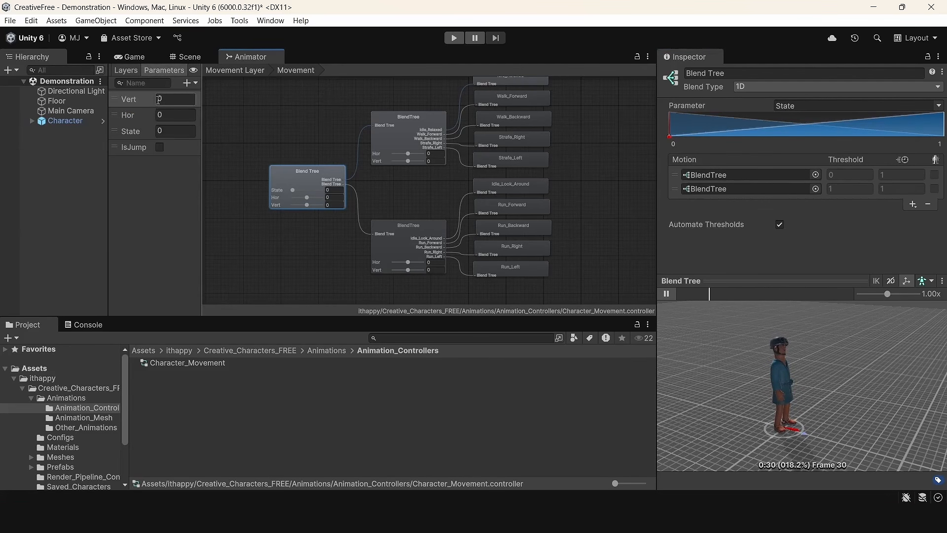
scroll(321, 225, "up", 3)
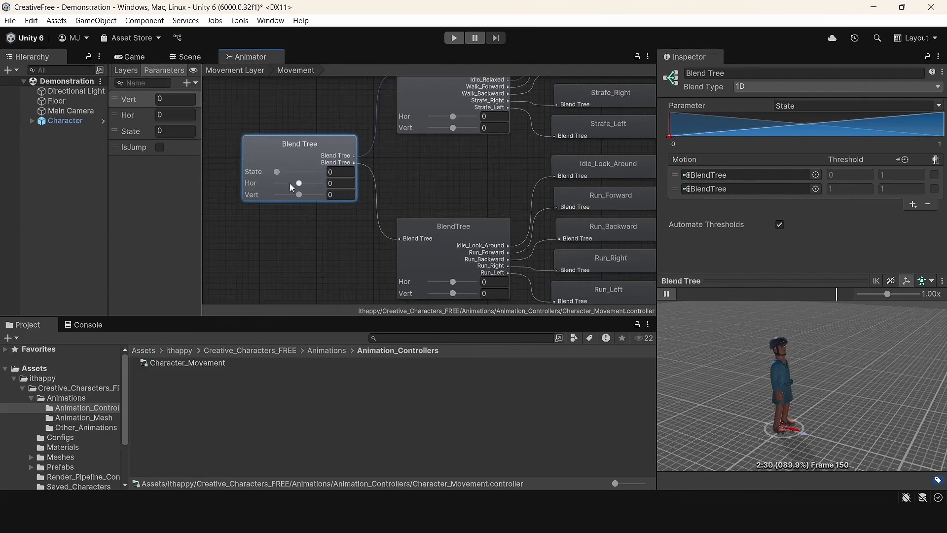
left_click_drag(298, 182, 320, 195)
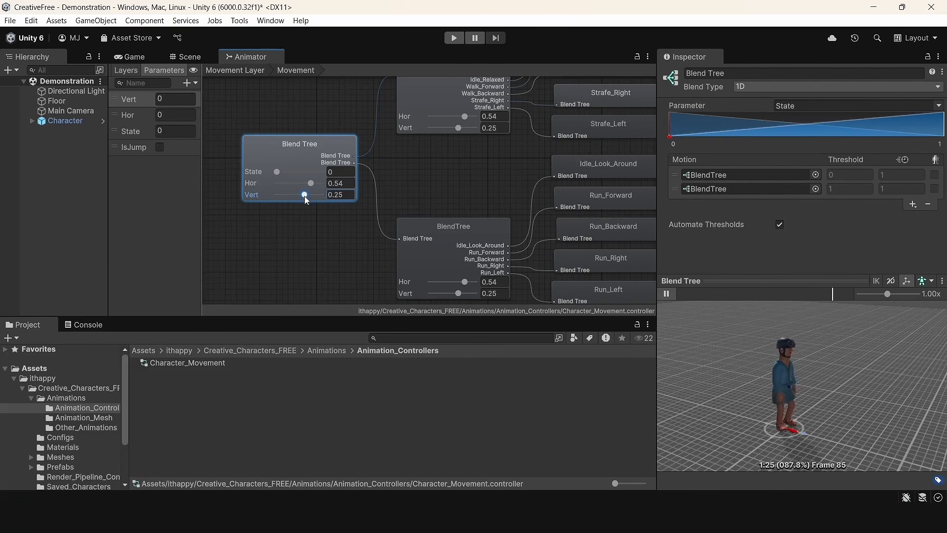
left_click_drag(305, 195, 295, 196)
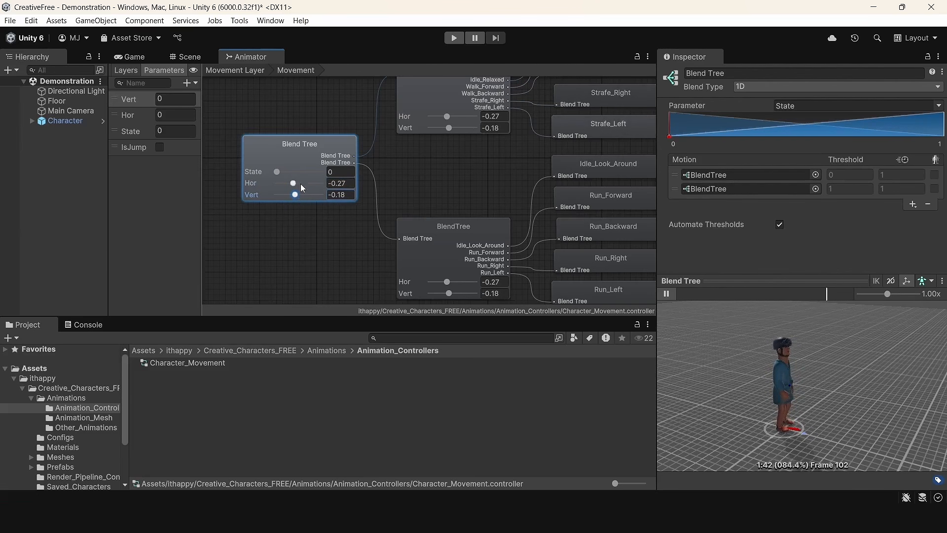
mouse_move(293, 183)
left_mouse_down()
mouse_move(309, 195)
mouse_move(309, 183)
mouse_move(277, 171)
mouse_move(301, 172)
left_mouse_up()
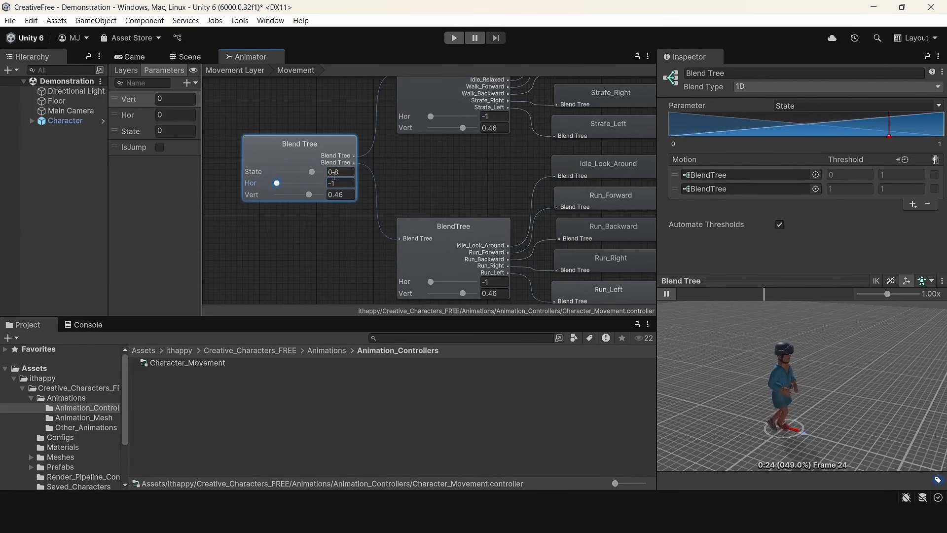
left_click_drag(305, 196, 283, 195)
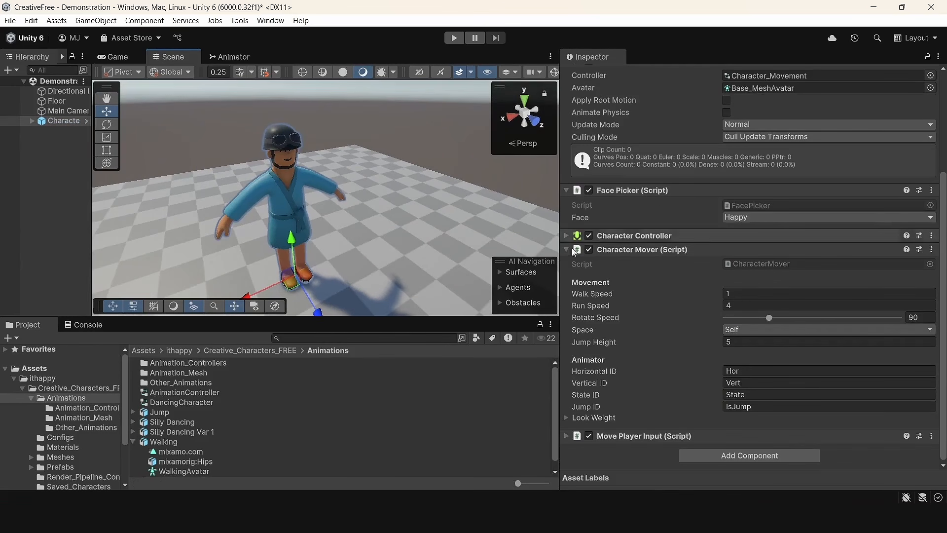
Step: Review the Character's Character Mover component and open its CharacterMover script in Visual Studio
left_click(567, 243)
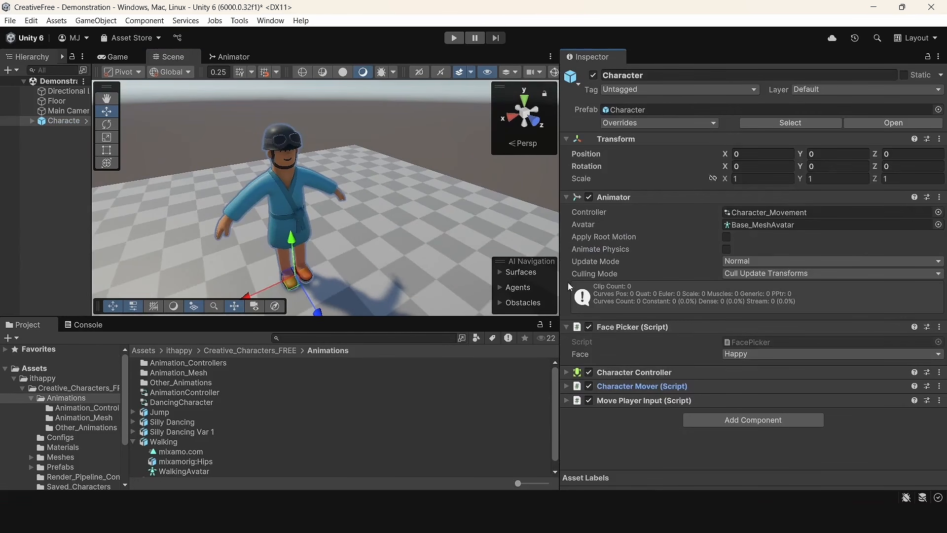
left_click(641, 386)
scroll(759, 296, "down", 3)
double_click(760, 268)
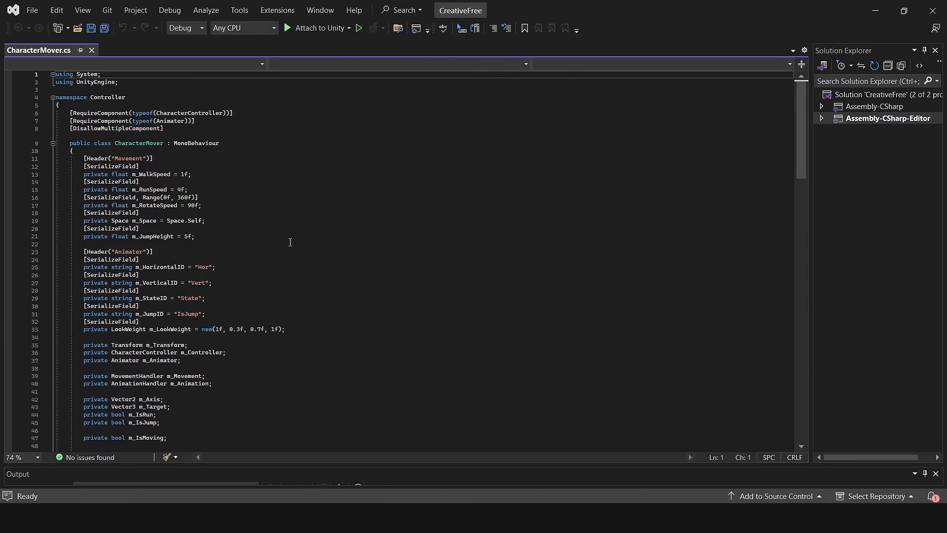
Step: Read through CharacterMover.cs, expanding the collapsed Handlers region near the end of the class
scroll(294, 248, "down", 20)
scroll(295, 248, "down", 12)
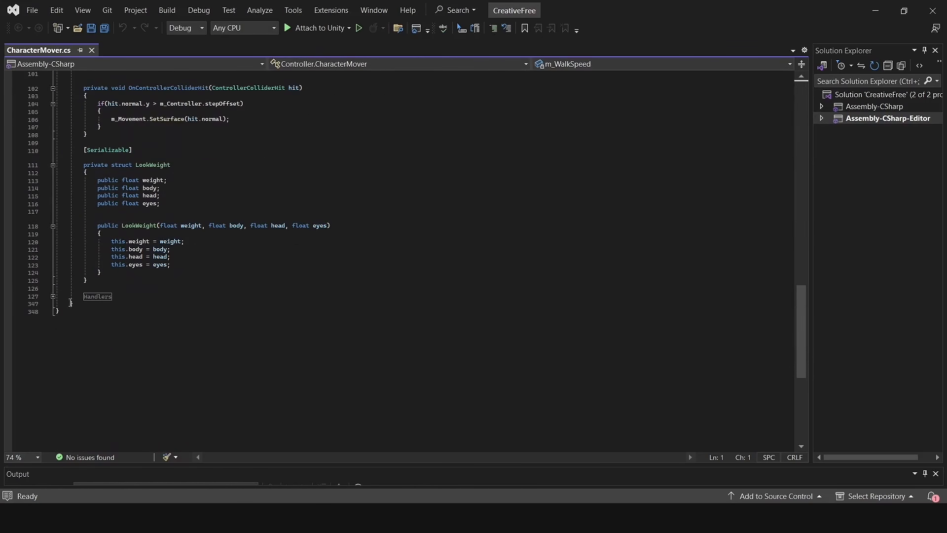
left_click(52, 297)
scroll(341, 259, "down", 5)
scroll(341, 259, "down", 5)
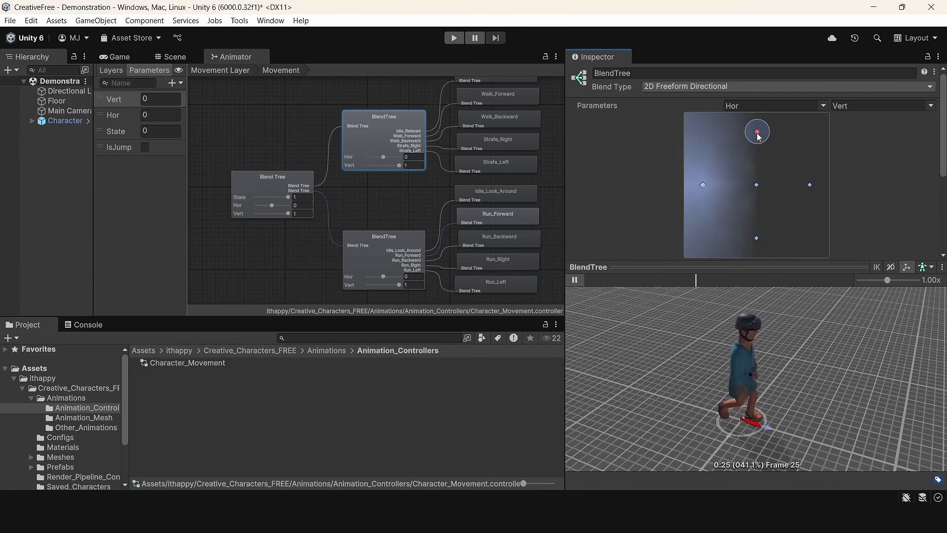
Step: Preview the walk and run BlendTrees with the blend point at the left-movement motion, and inspect the Idle_Relaxed clip
left_click_drag(758, 187, 704, 186)
left_click(364, 246)
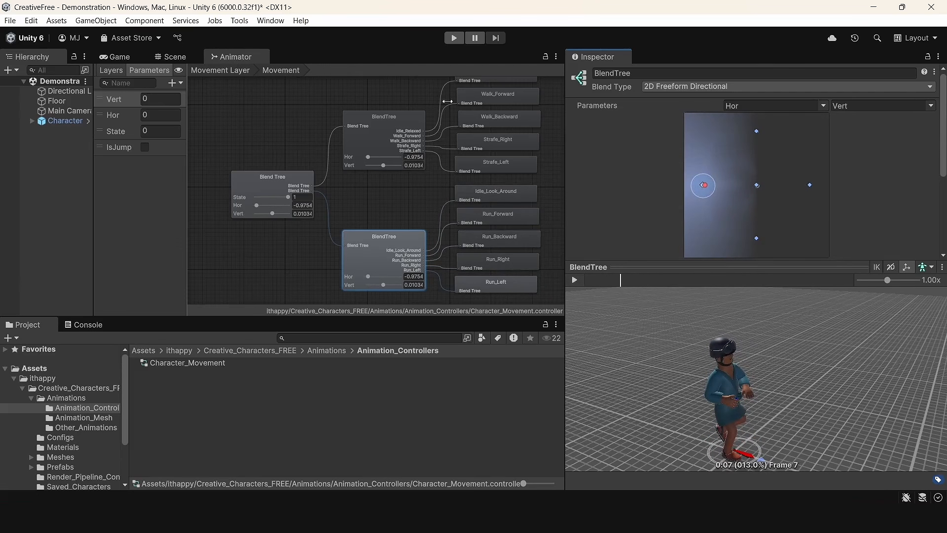
scroll(316, 193, "down", 1)
middle_click_drag(482, 147, 429, 154)
left_click(432, 108)
middle_click_drag(432, 109, 413, 149)
left_click(415, 129)
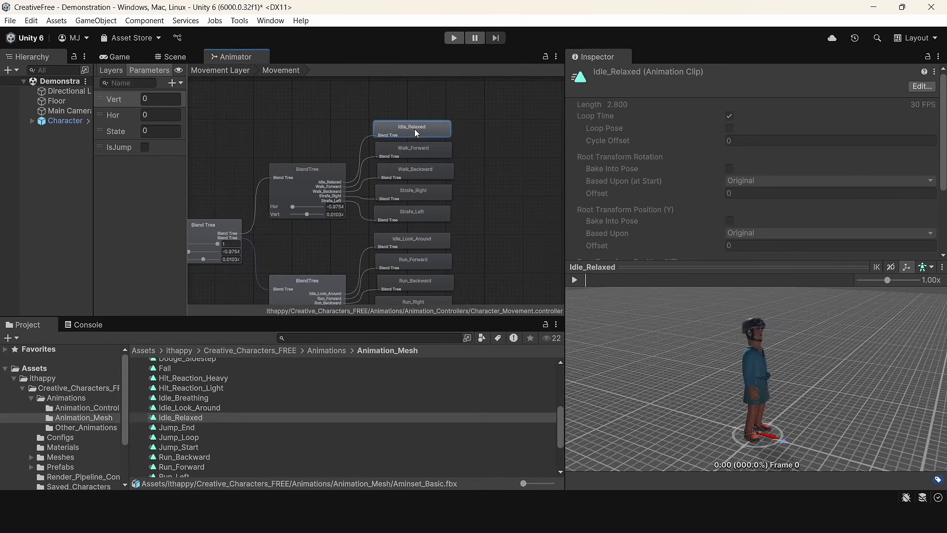
Step: Replace the Walk_Forward motion in the walking BlendTree with the mixamo.com clip from the Walking model
left_click(329, 173)
scroll(442, 174, "down", 1)
scroll(719, 193, "down", 5)
scroll(444, 205, "down", 1)
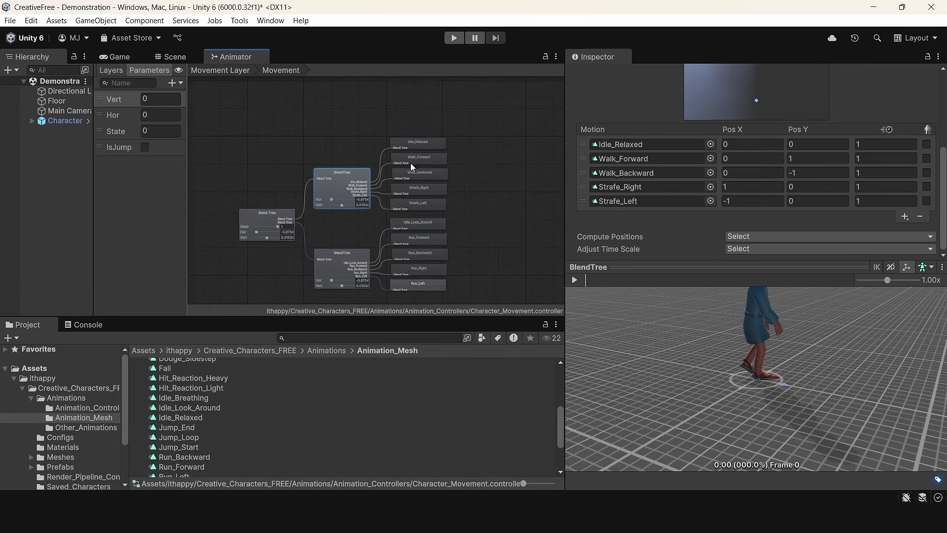
scroll(277, 387, "up", 3)
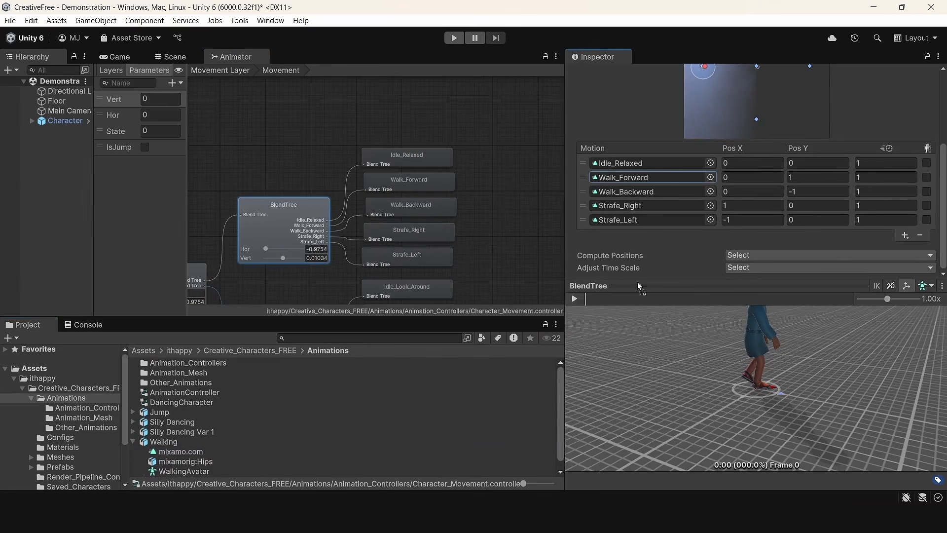
left_click(657, 195)
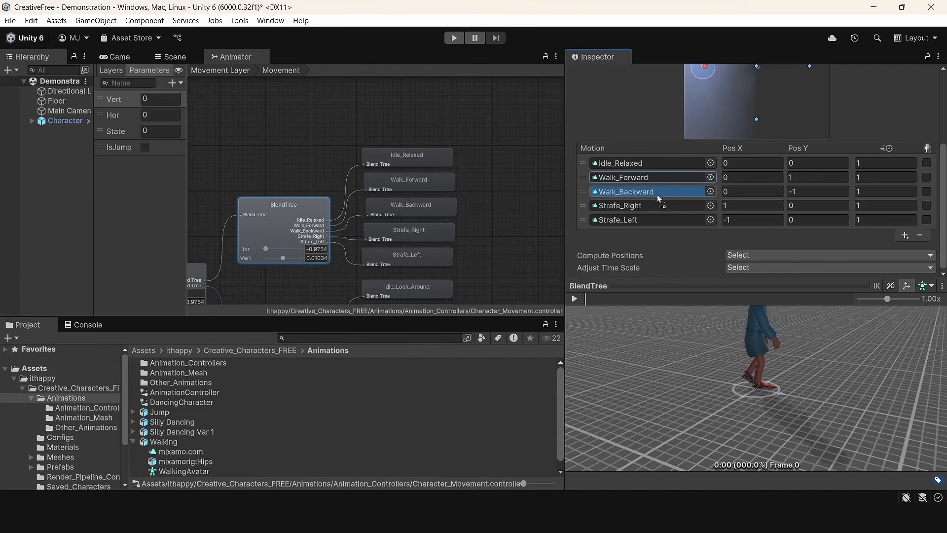
left_click_drag(657, 195, 647, 182)
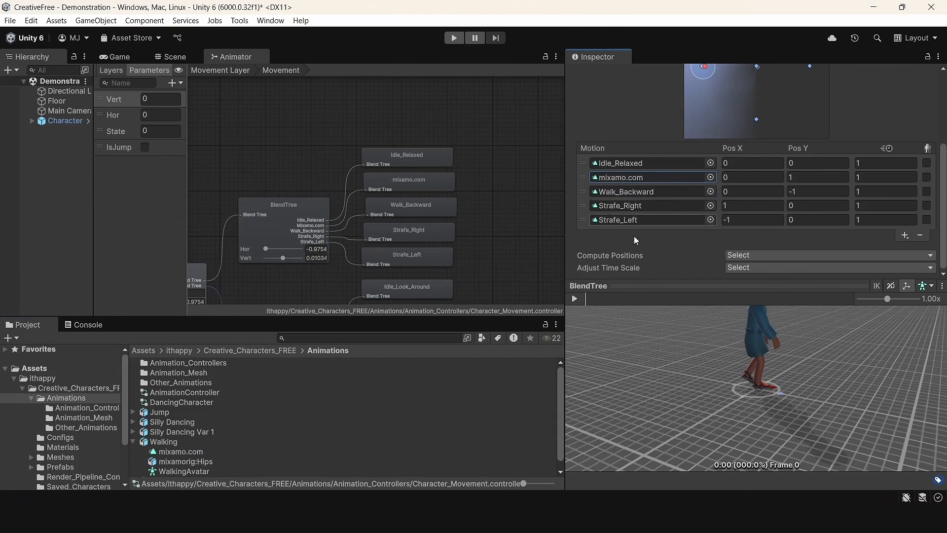
Step: Play the walking BlendTree preview and move the blend point onto the mixamo.com motion, at Hor about 0.02 and Vert about 0.97
left_click(574, 298)
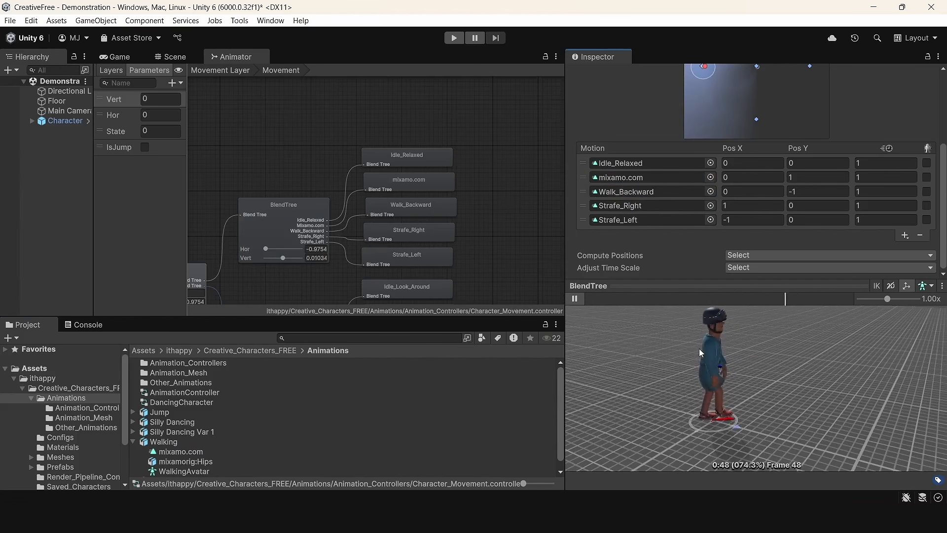
scroll(709, 141, "up", 3)
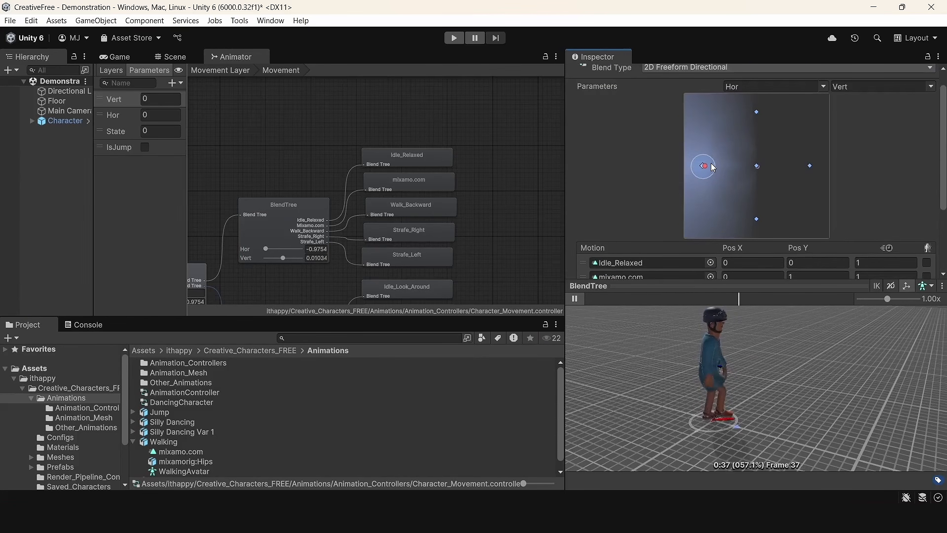
left_click_drag(705, 165, 758, 115)
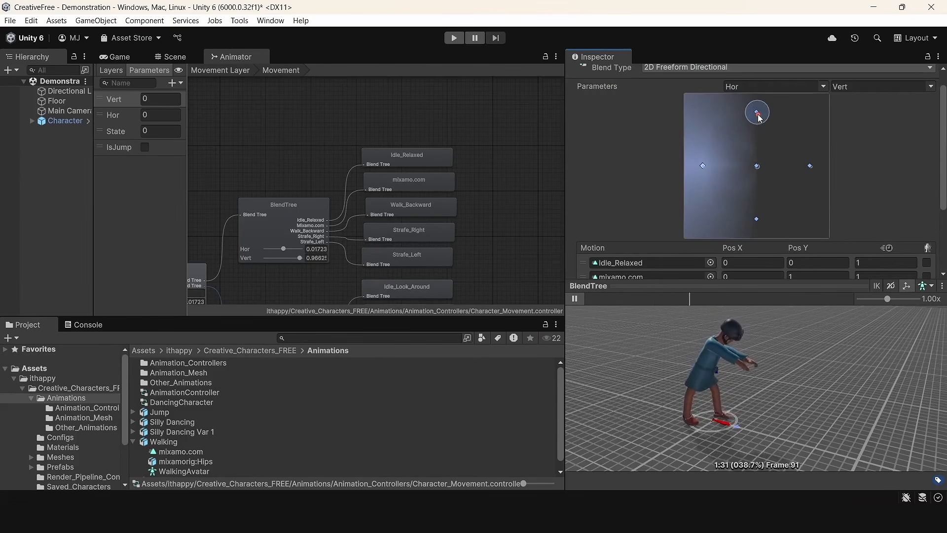
Step: Try a speed of 1.5 for the mixamo.com motion in the walking BlendTree, and set it to 2
scroll(838, 173, "down", 3)
left_click(865, 178)
type("1.5")
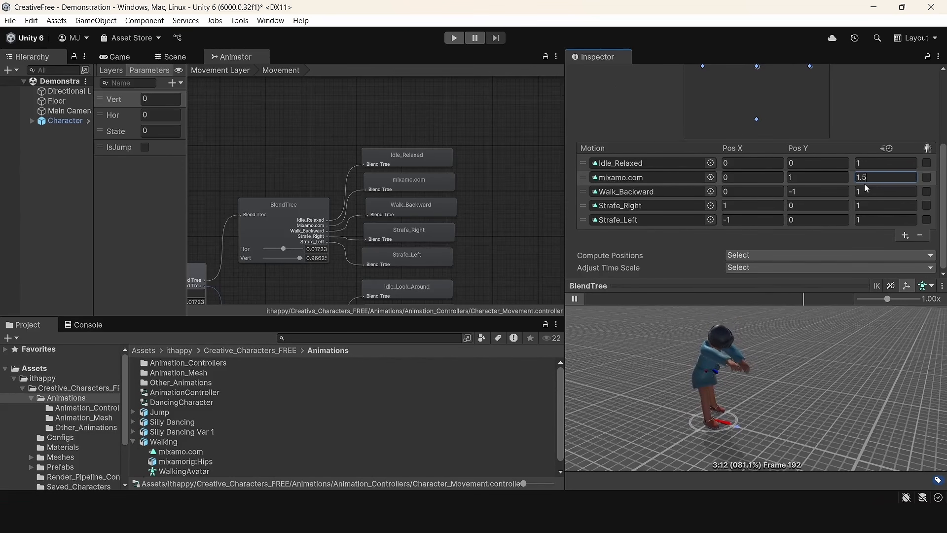
type("1")
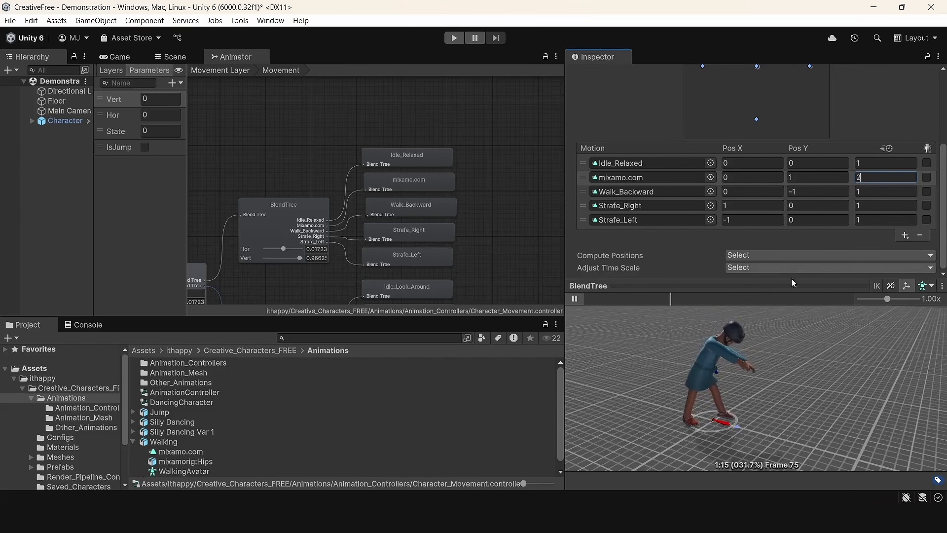
key("BackSpace")
type("2")
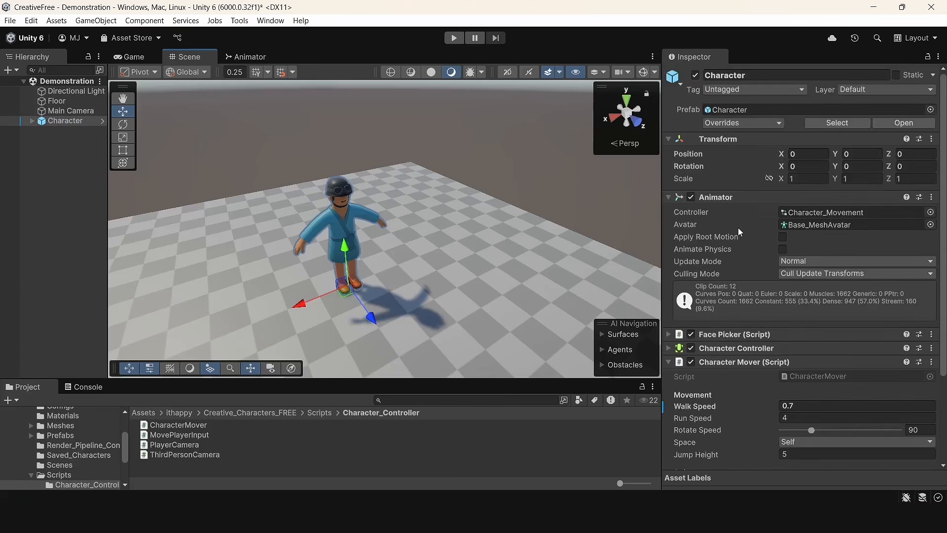
Step: Check the Walk Speed in the Character Mover component, test the character's walk in Play mode, and stop playback
scroll(738, 230, "down", 5)
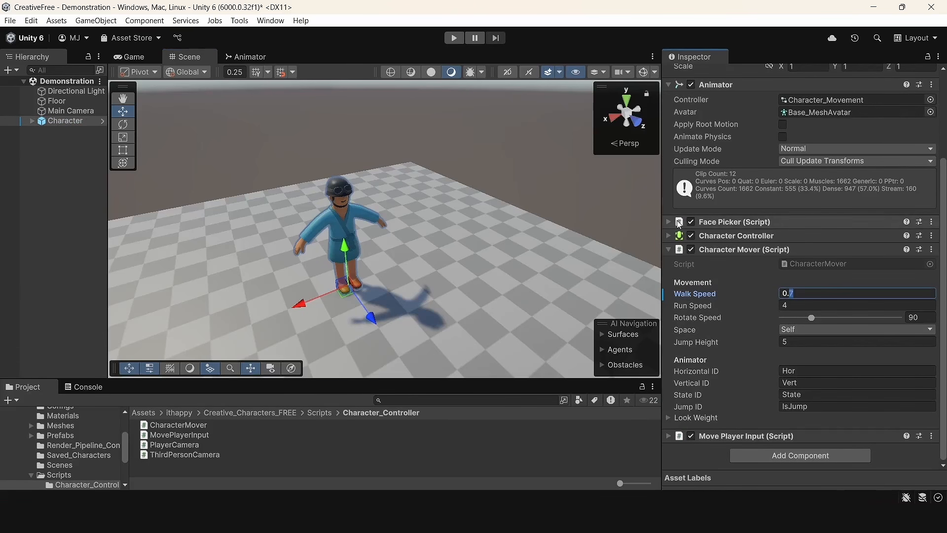
key("ctrl+p")
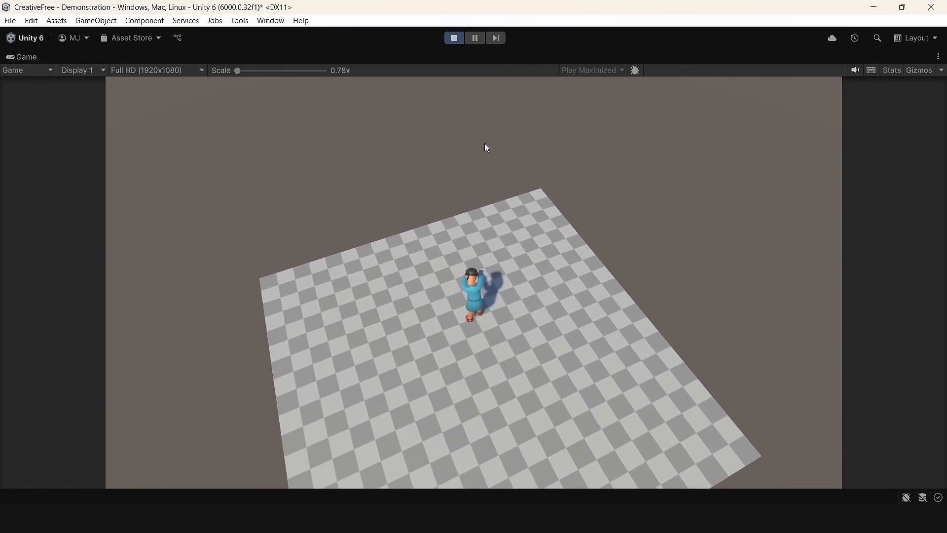
left_click(463, 38)
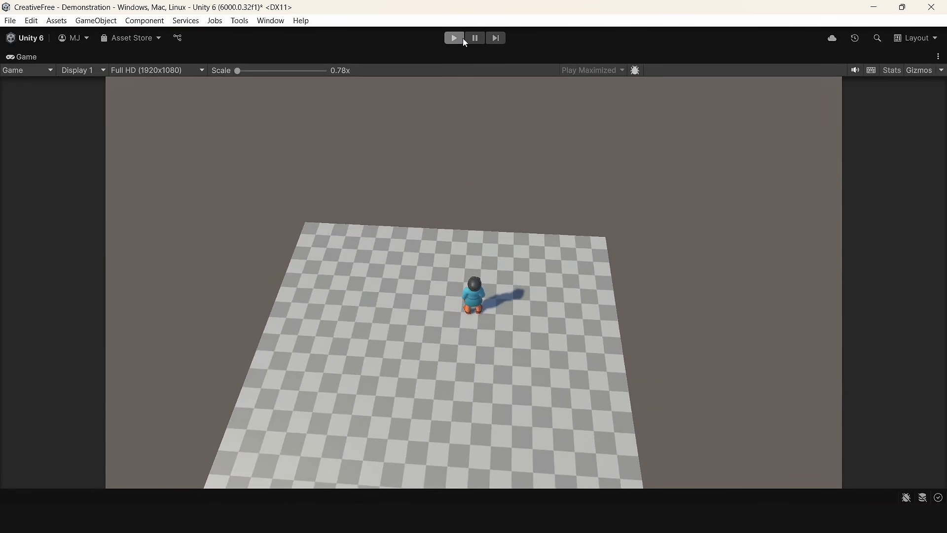